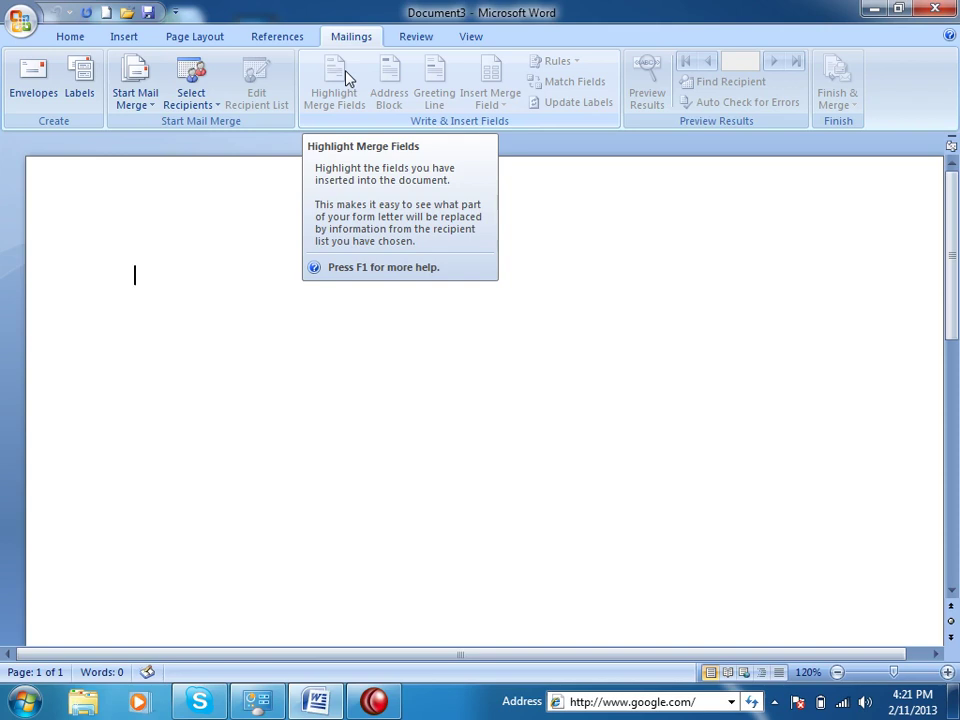
Place the insertion point on the empty page of Document3
{"action": "left_click", "coordinate": [108, 266]}
{"action": "left_click", "coordinate": [502, 322]}
Enlarge the font and type 'Mailing: Mailing command is used to mail or print or get text in many pages from a database.'
{"action": "key", "text": "ctrl+shift+period"}
{"action": "key", "text": "ctrl+shift+period"}
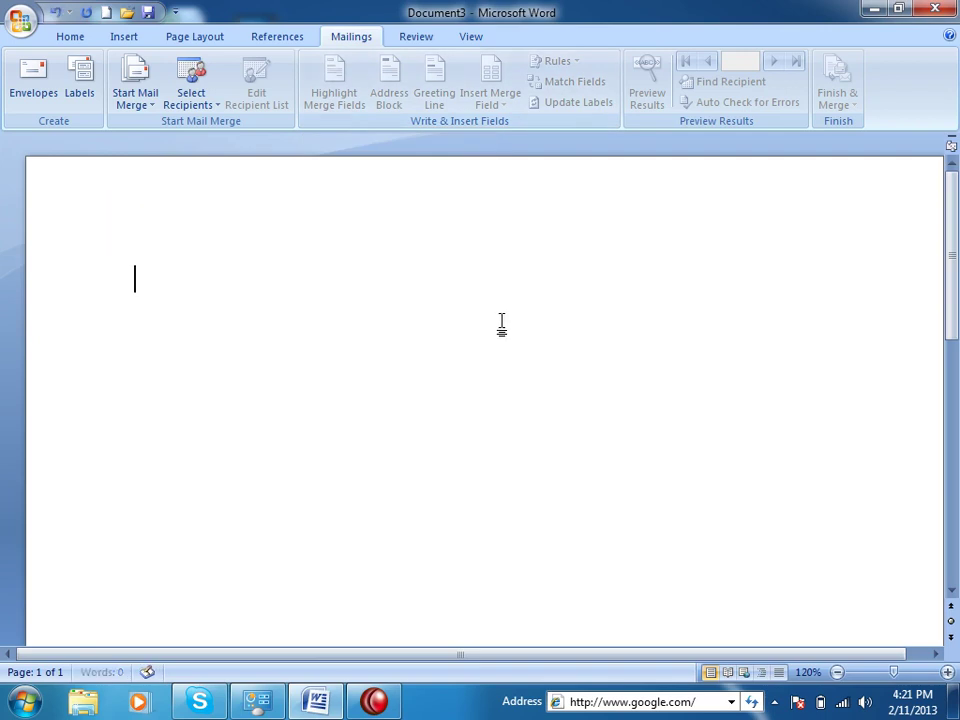
{"action": "type", "text": "Mailing: Maili"}
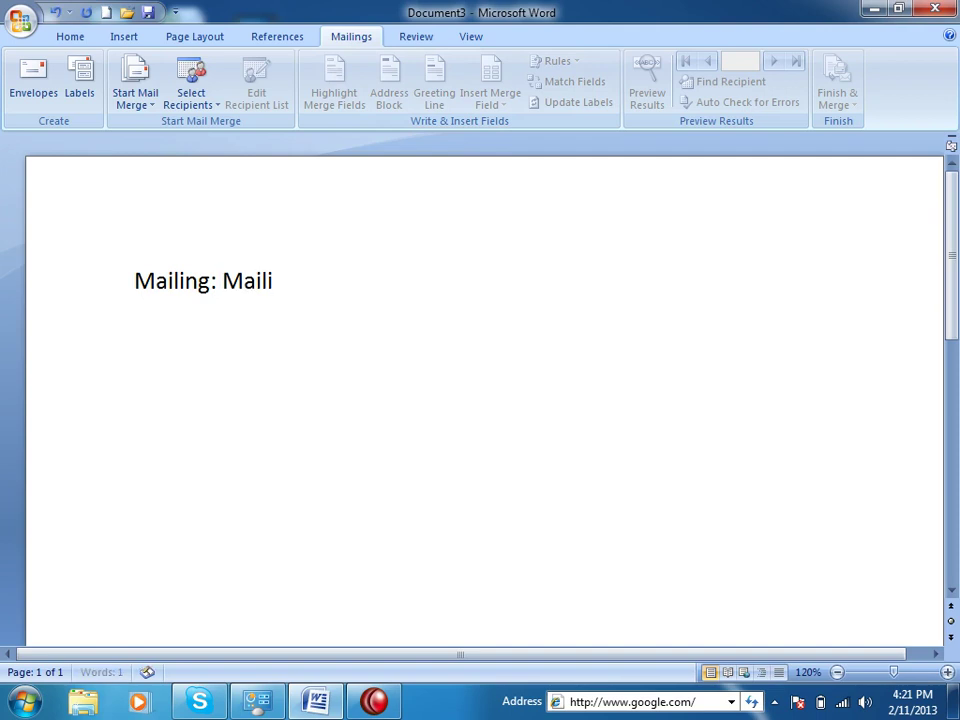
{"action": "type", "text": "ng command isu"}
{"action": "key", "text": "BackSpace"}
{"action": "type", "text": "used to mail s"}
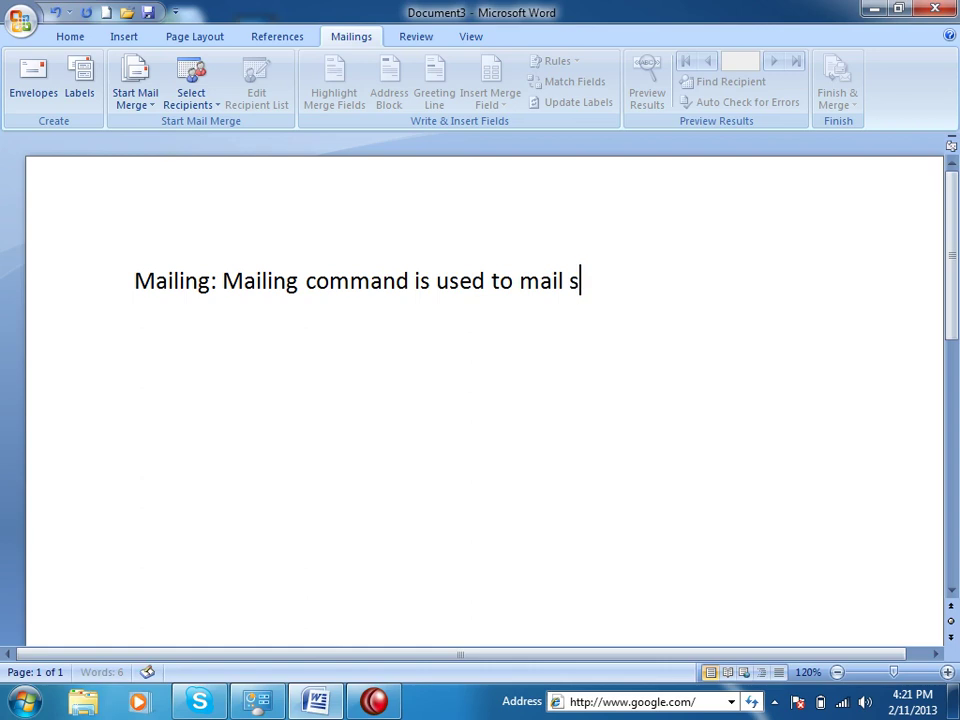
{"action": "key", "text": "BackSpace"}
{"action": "type", "text": "or print or "}
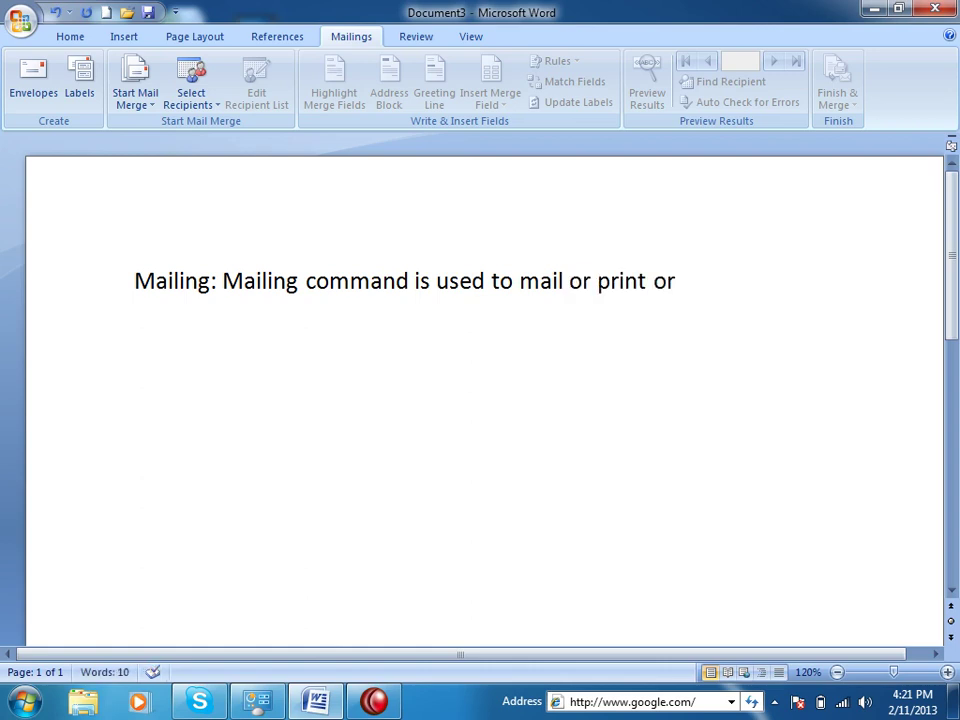
{"action": "type", "text": "get text in"}
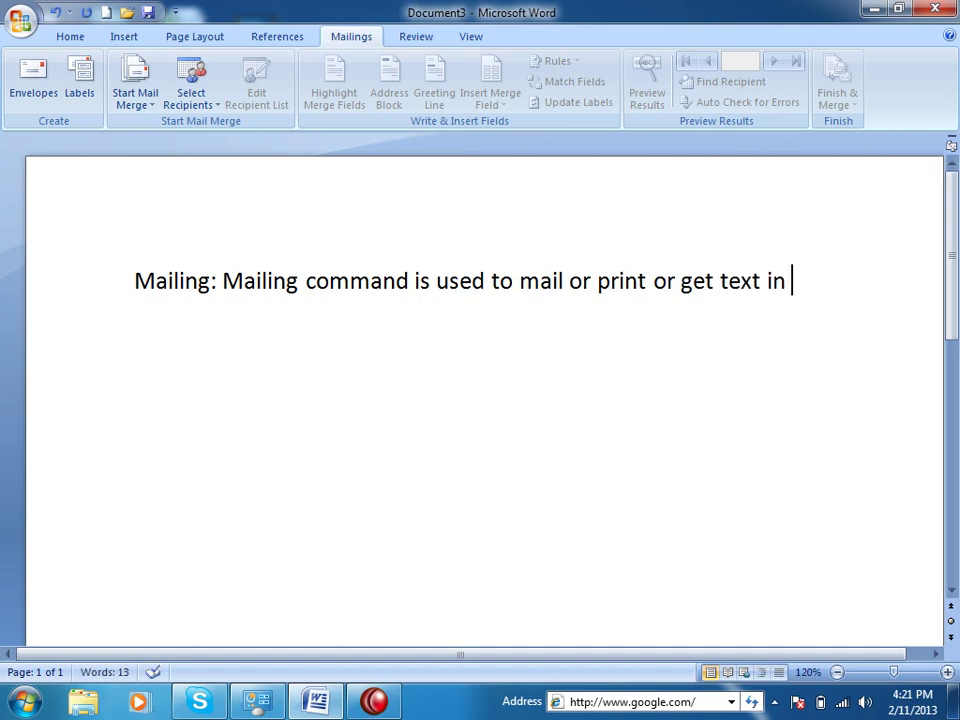
{"action": "type", "text": " many pages throgh"}
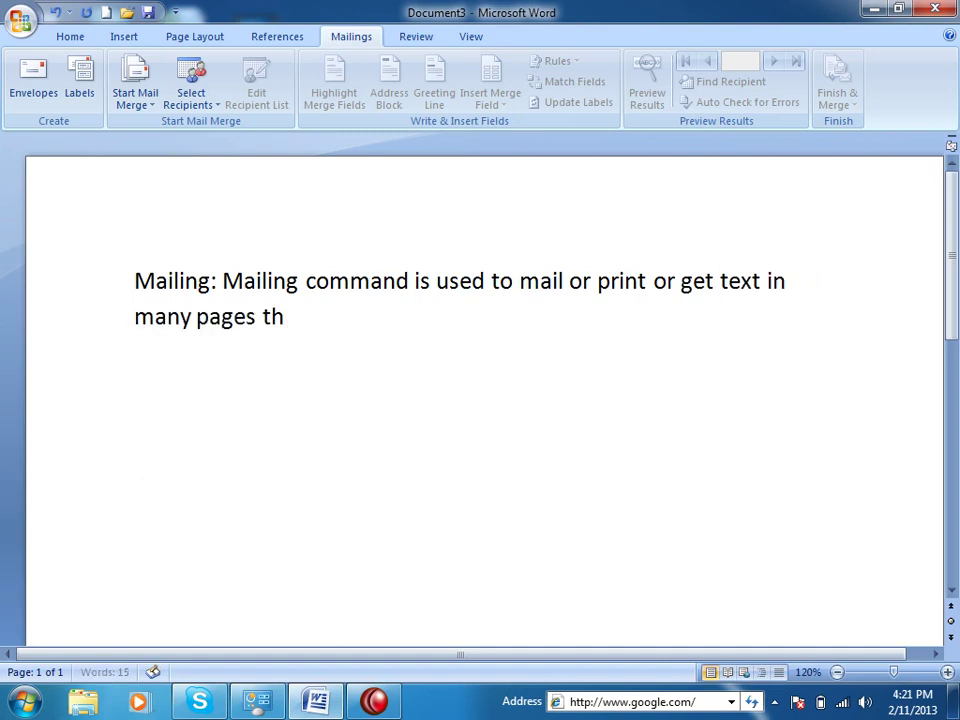
{"action": "key", "text": "BackSpace"}
{"action": "key", "text": "BackSpace"}
{"action": "key", "text": "BackSpace"}
{"action": "key", "text": "BackSpace"}
{"action": "key", "text": "BackSpace"}
{"action": "key", "text": "BackSpace"}
{"action": "type", "text": "from d"}
{"action": "key", "text": "BackSpace"}
{"action": "type", "text": "a database."}
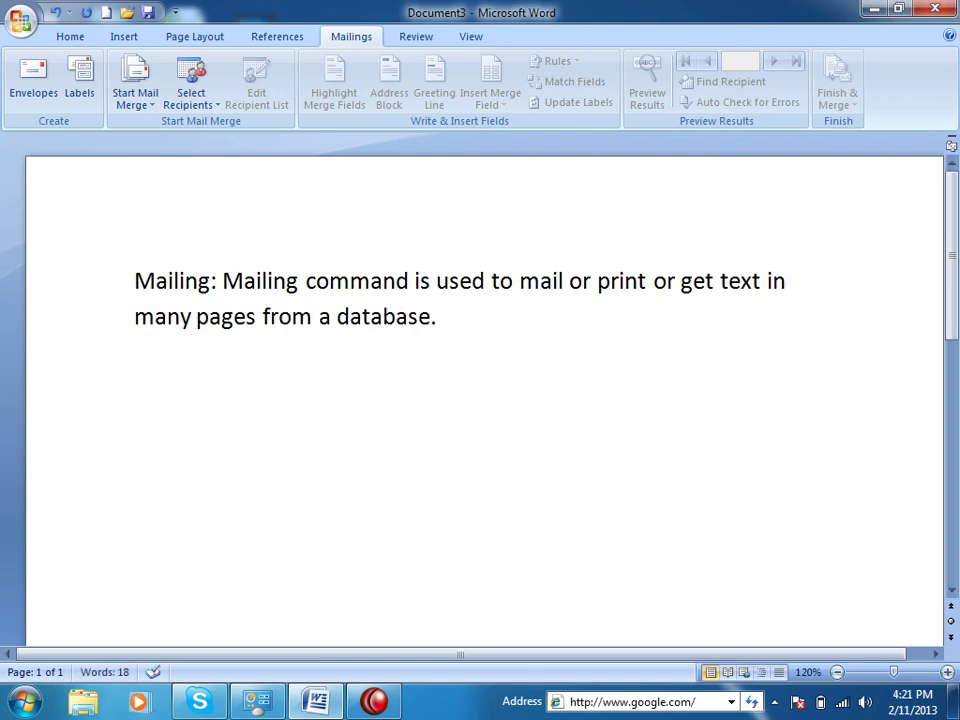
Add a row of equals signs below that AutoFormats into a border line
{"action": "key", "text": "Return"}
{"action": "type", "text": "==============="}
{"action": "key", "text": "Return"}
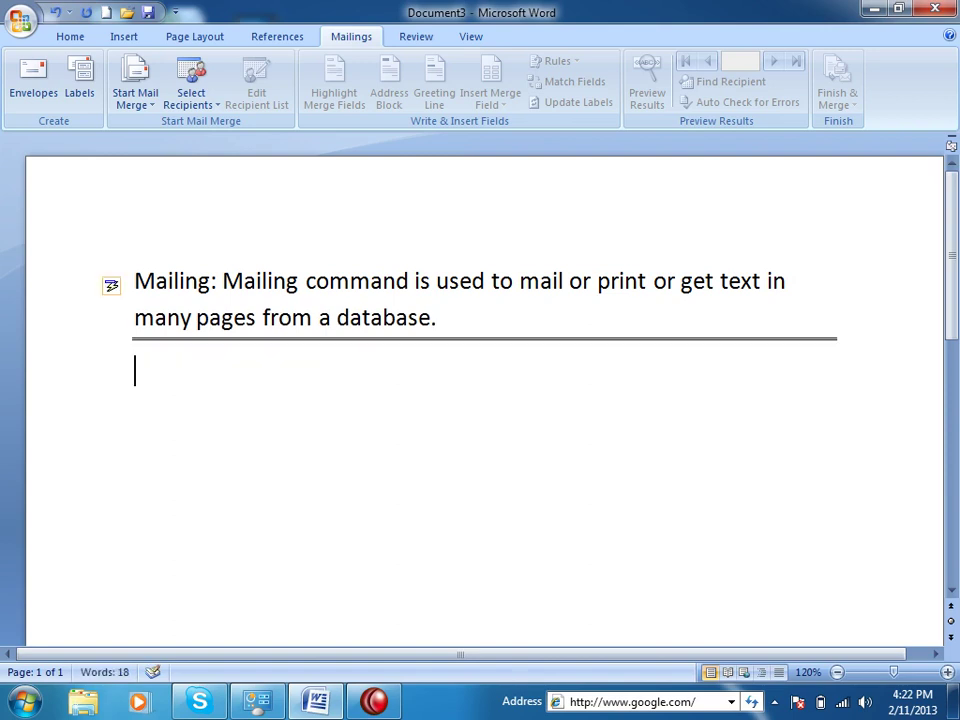
Start a numbered list with 'Data Permanent Store' and 'Print'
{"action": "type", "text": "1. Data"}
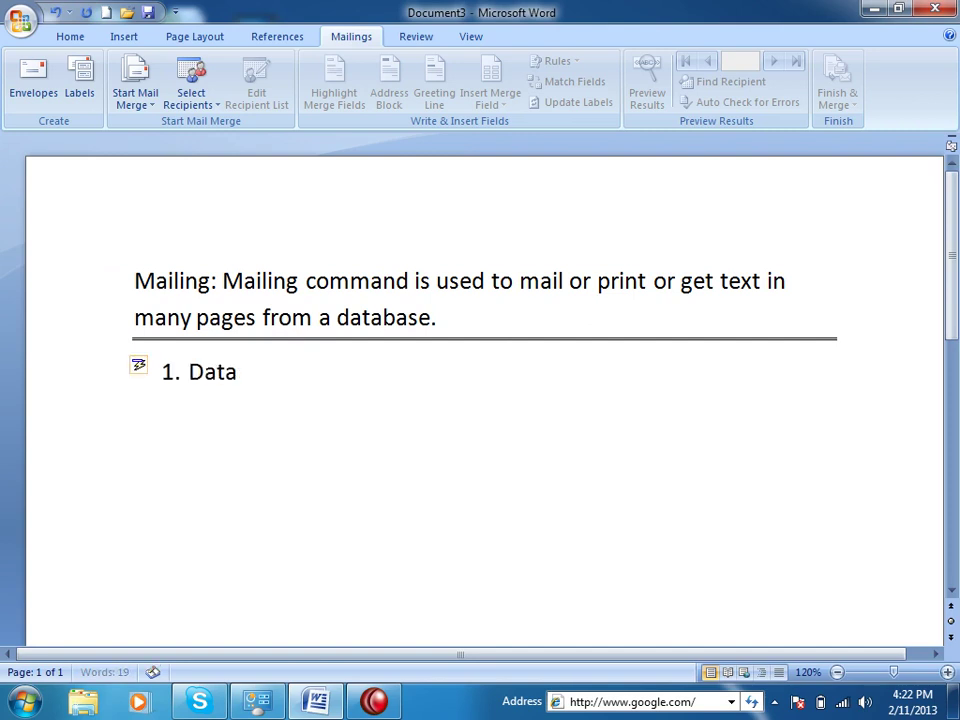
{"action": "type", "text": " Permanent Store"}
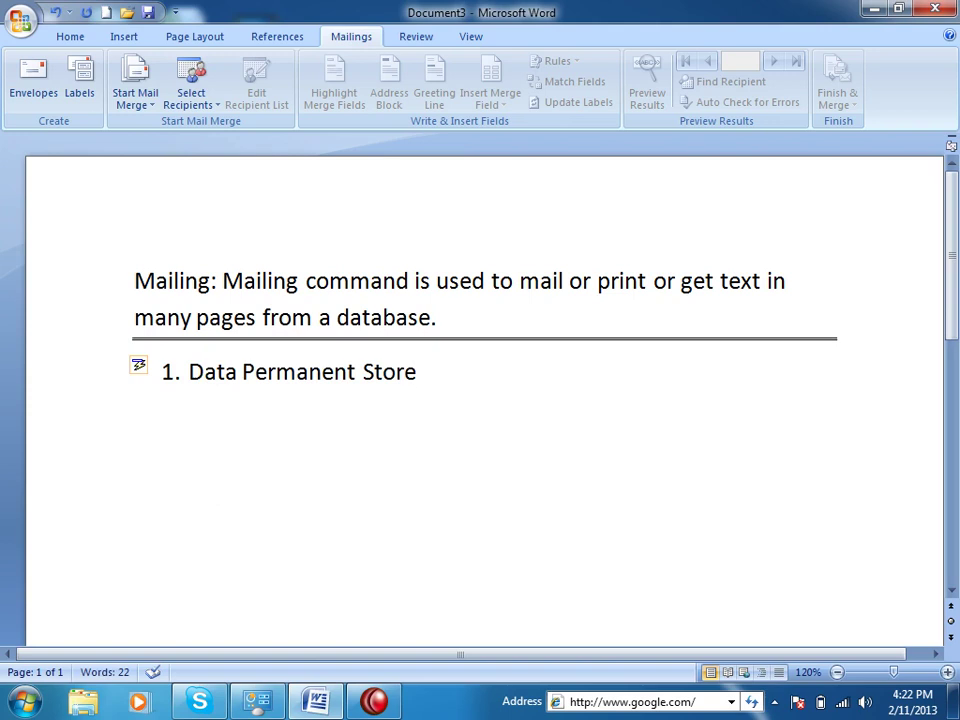
{"action": "key", "text": "Return"}
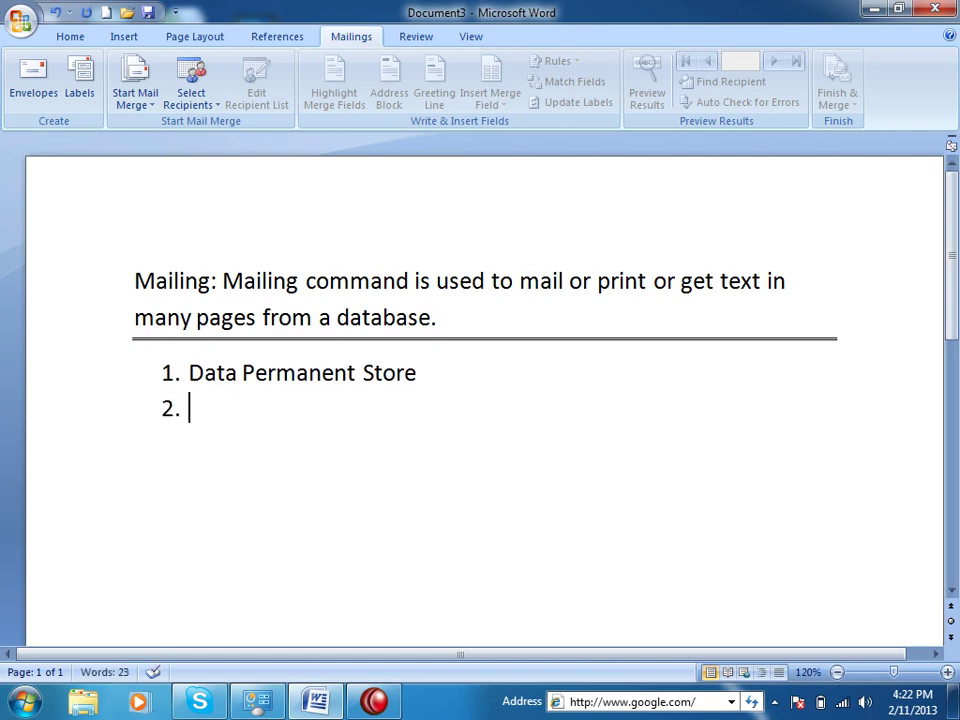
{"action": "type", "text": "Print"}
{"action": "key", "text": "Return"}
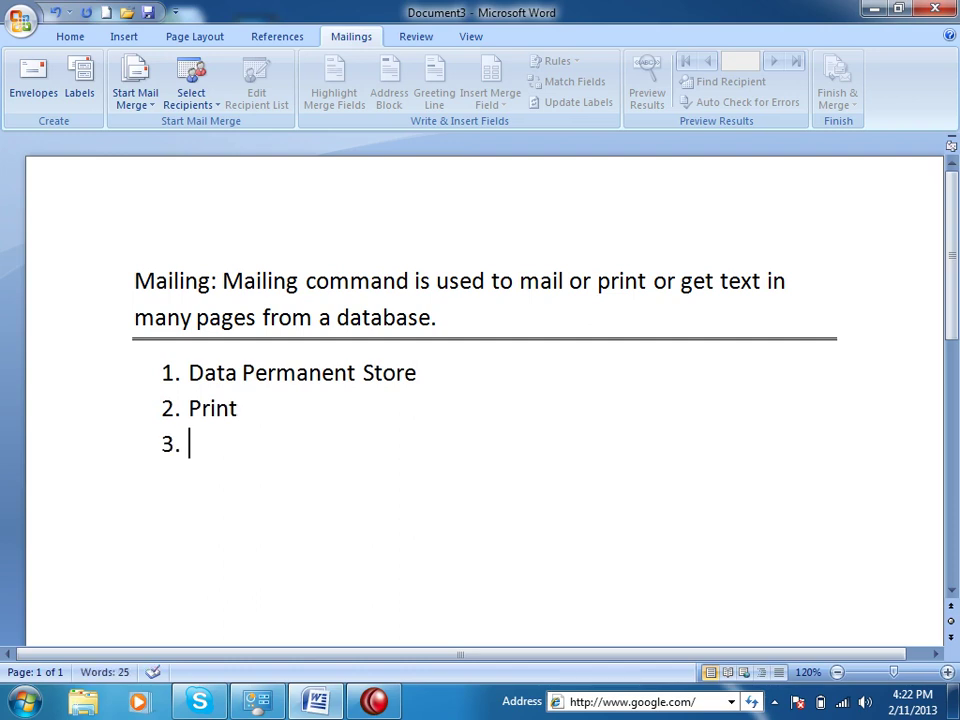
Add 'Email or Send through Internet' and item 4 'I can put each record in a single page or many pages.'
{"action": "type", "text": "Email Send"}
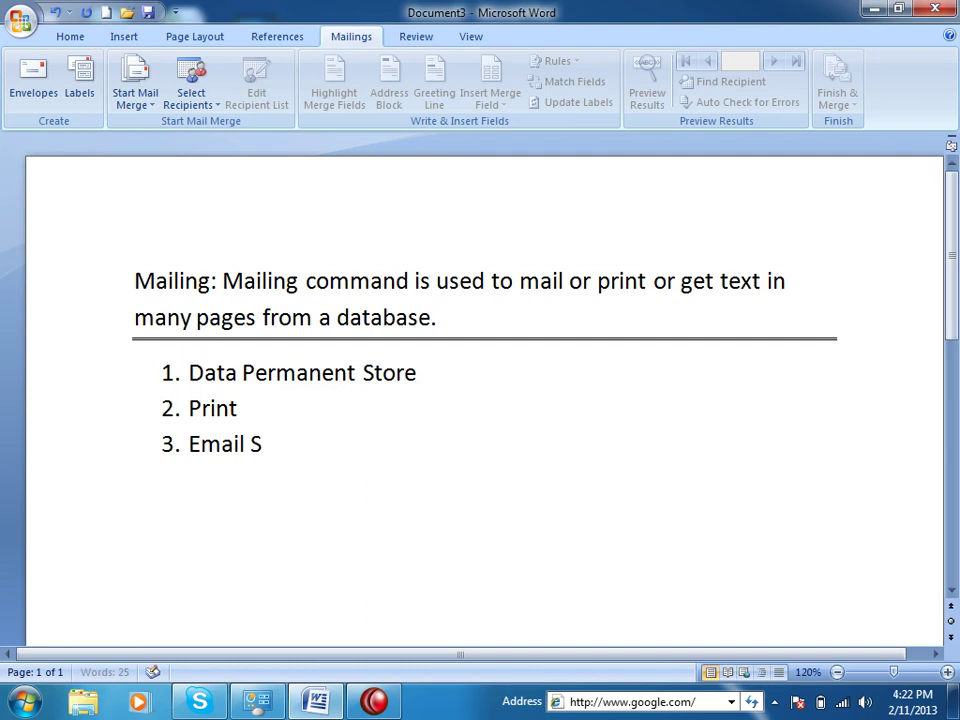
{"action": "key", "text": "BackSpace"}
{"action": "key", "text": "BackSpace"}
{"action": "key", "text": "BackSpace"}
{"action": "key", "text": "BackSpace"}
{"action": "type", "text": "or E"}
{"action": "key", "text": "BackSpace"}
{"action": "type", "text": "Send through Intenre"}
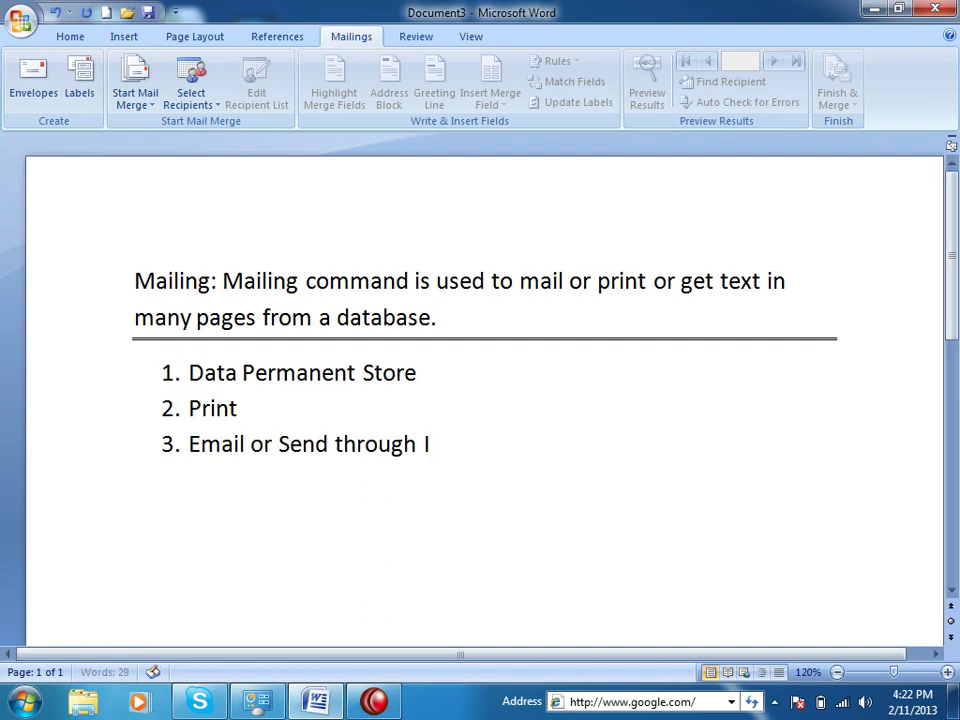
{"action": "key", "text": "BackSpace"}
{"action": "key", "text": "BackSpace"}
{"action": "key", "text": "BackSpace"}
{"action": "type", "text": "rnet"}
{"action": "key", "text": "Return"}
{"action": "type", "text": "I can put each r"}
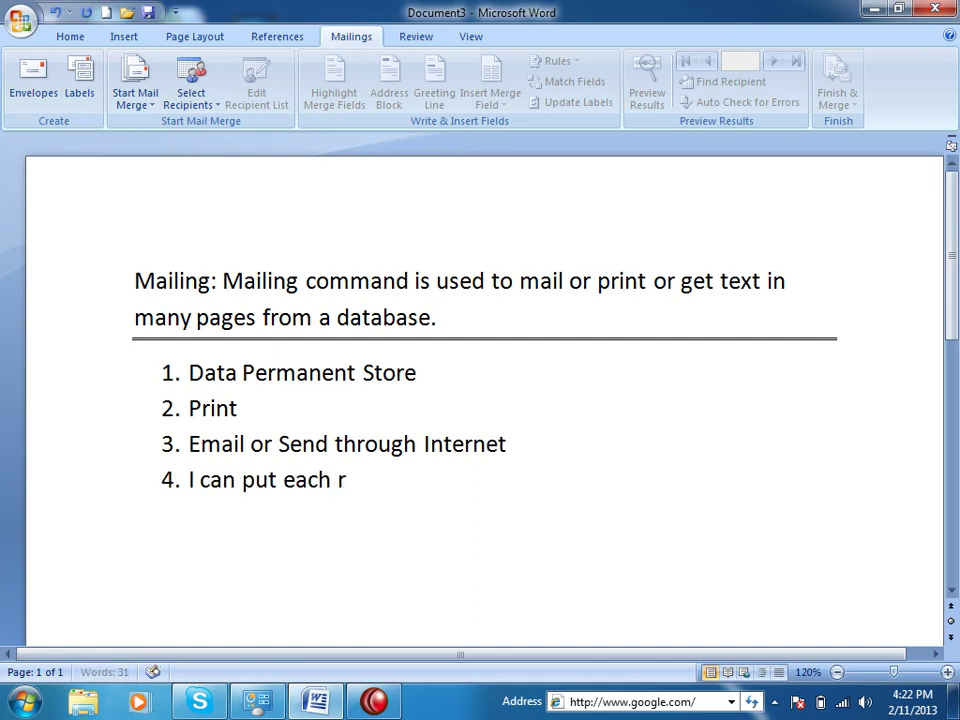
{"action": "type", "text": "ecord in a single page"}
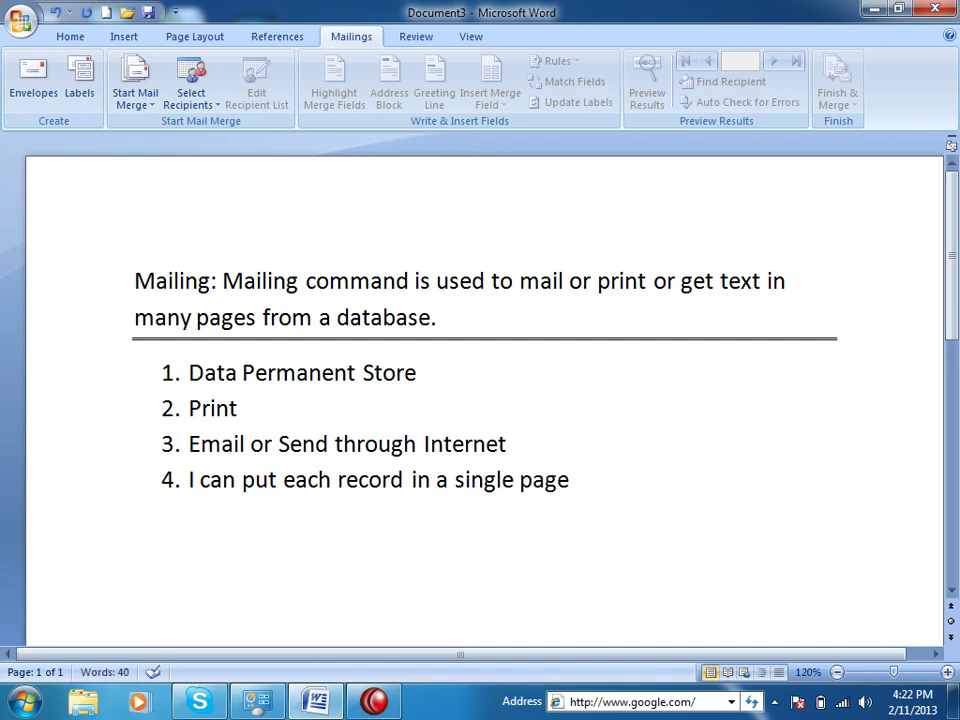
{"action": "type", "text": " or many pages."}
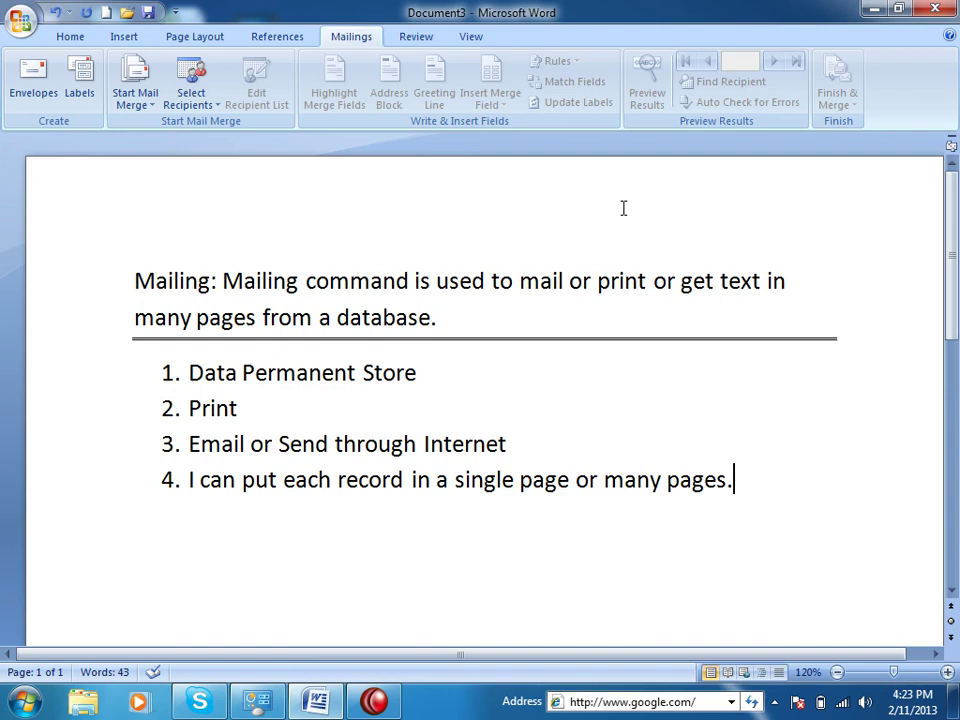
End the numbered list and add an equals-sign border line under item 4
{"action": "key", "text": "Return"}
{"action": "key", "text": "BackSpace"}
{"action": "key", "text": "BackSpace"}
{"action": "key", "text": "BackSpace"}
{"action": "key", "text": "Return"}
{"action": "key", "text": "Return"}
{"action": "type", "text": "====="}
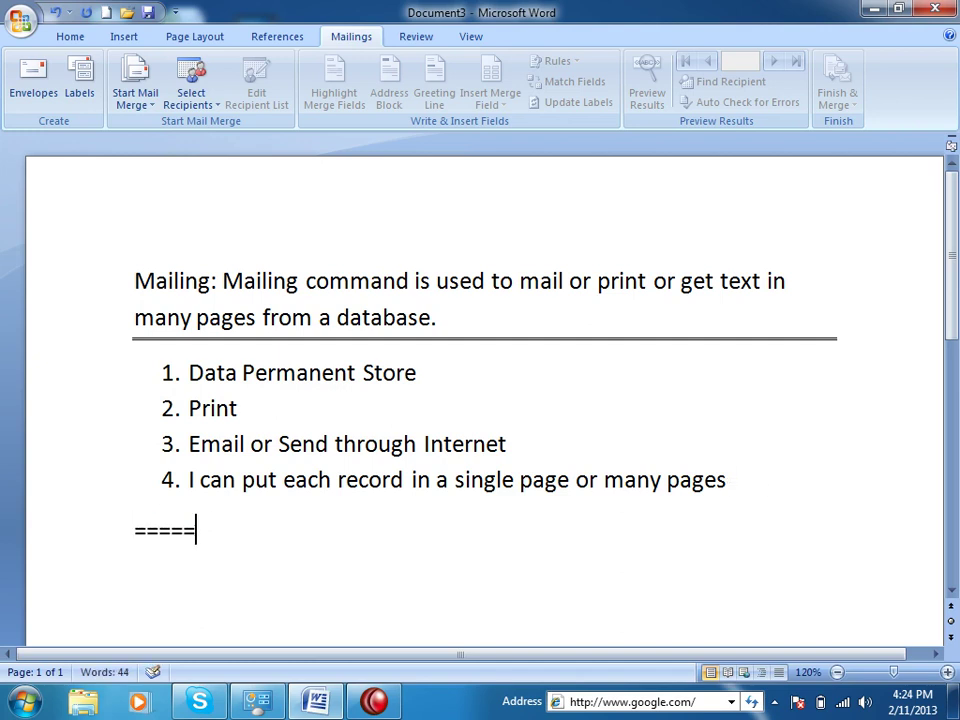
{"action": "type", "text": "=========="}
{"action": "key", "text": "Return"}
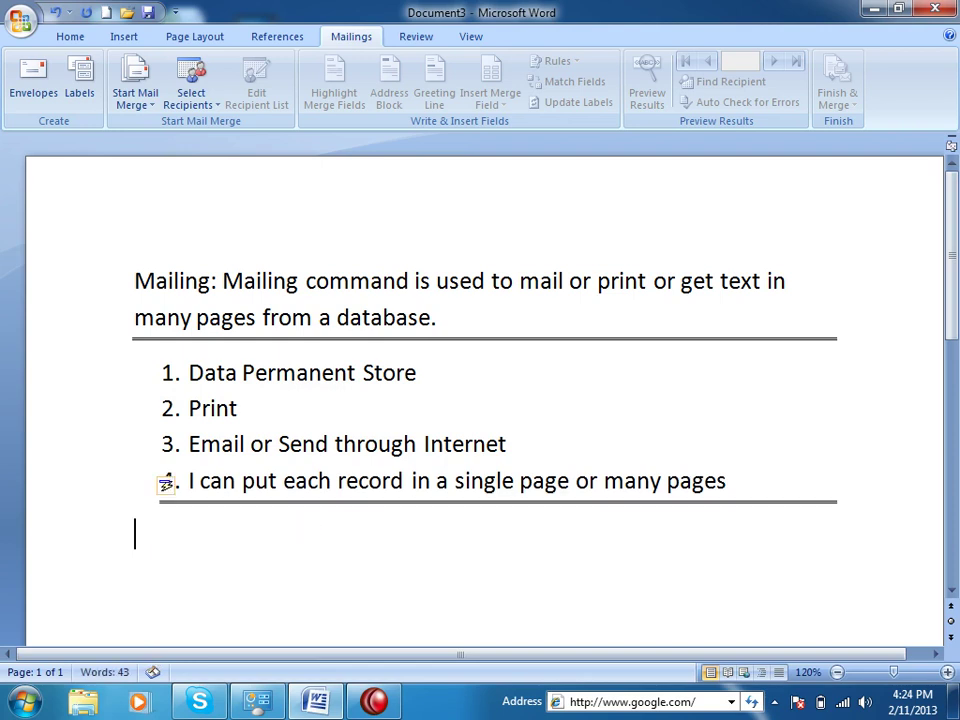
Type the lines 'Database' and 'Data +Base' below the border
{"action": "type", "text": "Database"}
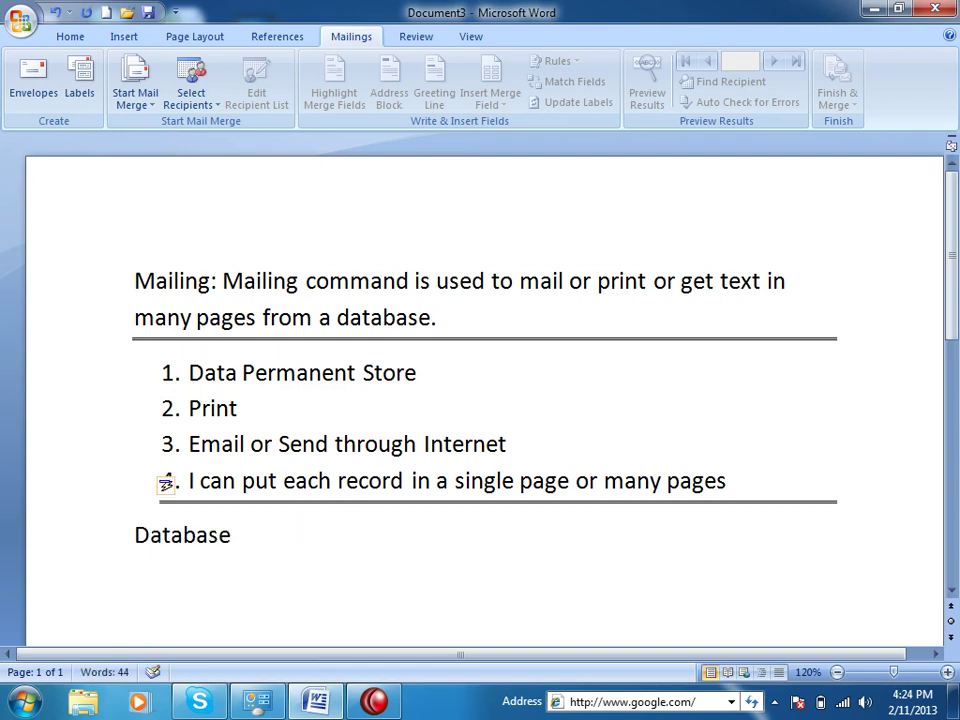
{"action": "key", "text": "Return"}
{"action": "type", "text": "Datab"}
{"action": "key", "text": "BackSpace"}
{"action": "type", "text": "+Base"}
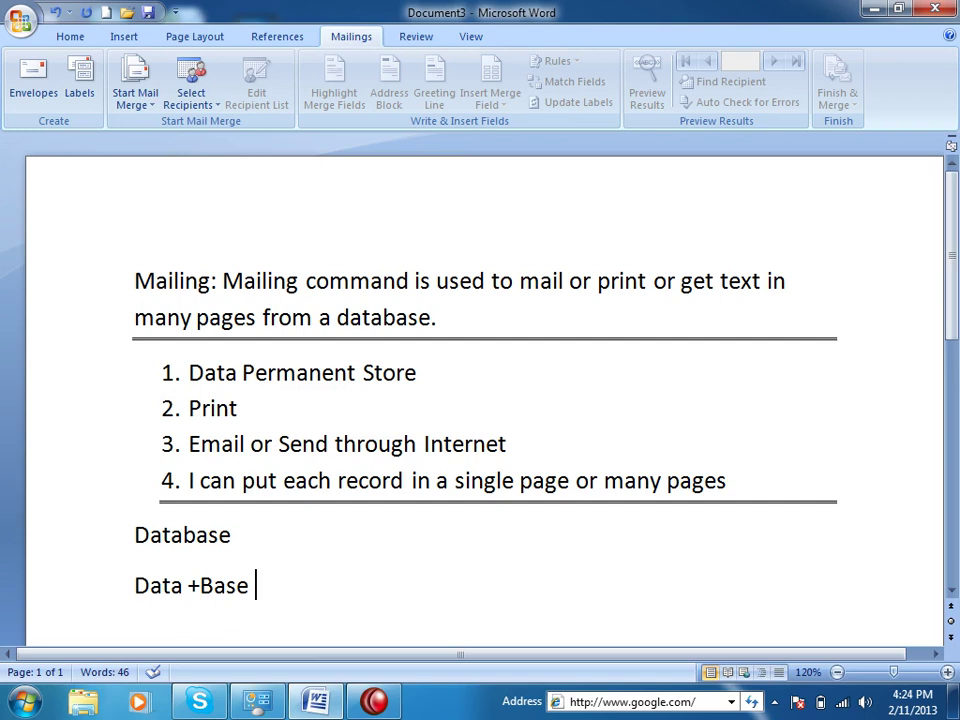
Append '(Permanent)' to the Data +Base line and start an empty line below
{"action": "type", "text": "(Permanent)"}
{"action": "key", "text": "Return"}
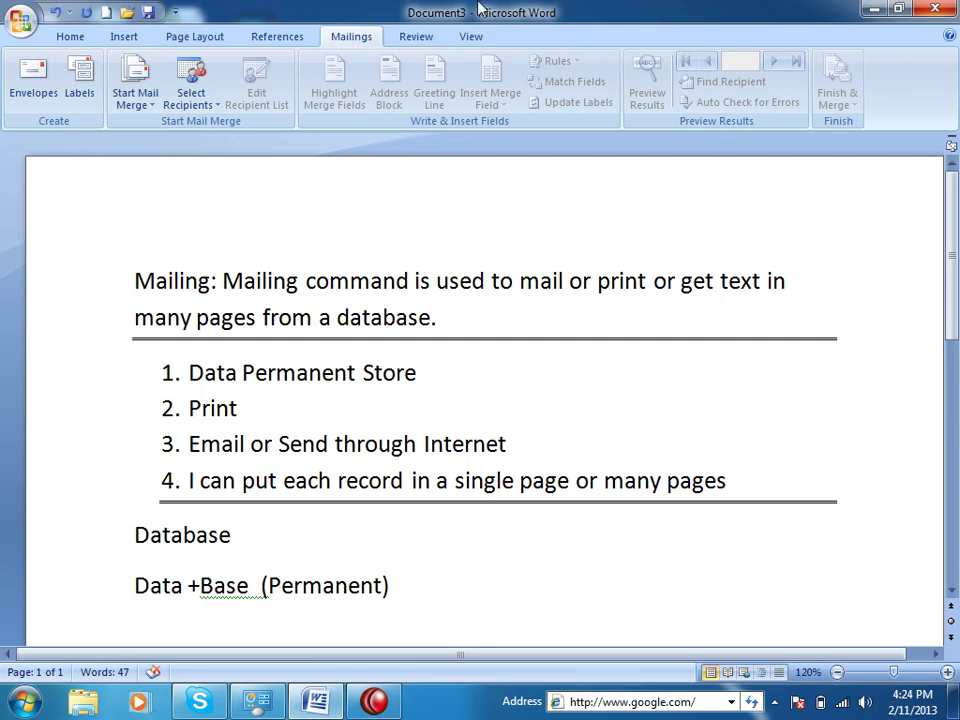
{"action": "scroll", "coordinate": [317, 482], "scroll_direction": "down", "scroll_amount": 3}
{"action": "scroll", "coordinate": [332, 463], "scroll_direction": "up", "scroll_amount": 3}
{"action": "scroll", "coordinate": [327, 467], "scroll_direction": "down", "scroll_amount": 3}
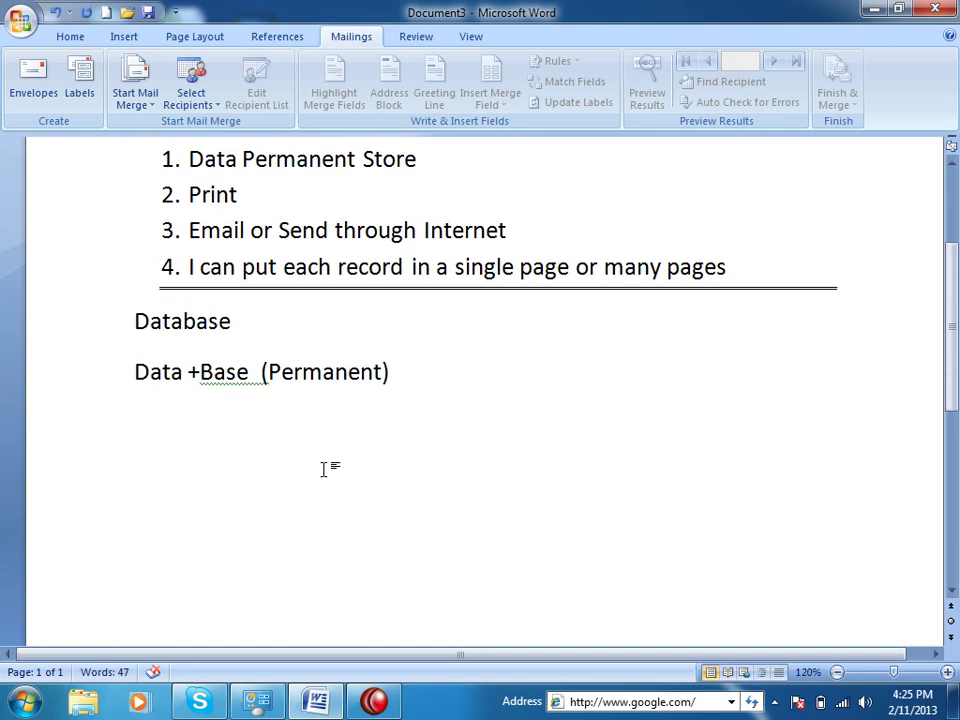
In a new larger-font document, list '1. Database Creation', 'Data feeding', 'Reporting and Messaging'
{"action": "left_click", "coordinate": [106, 12]}
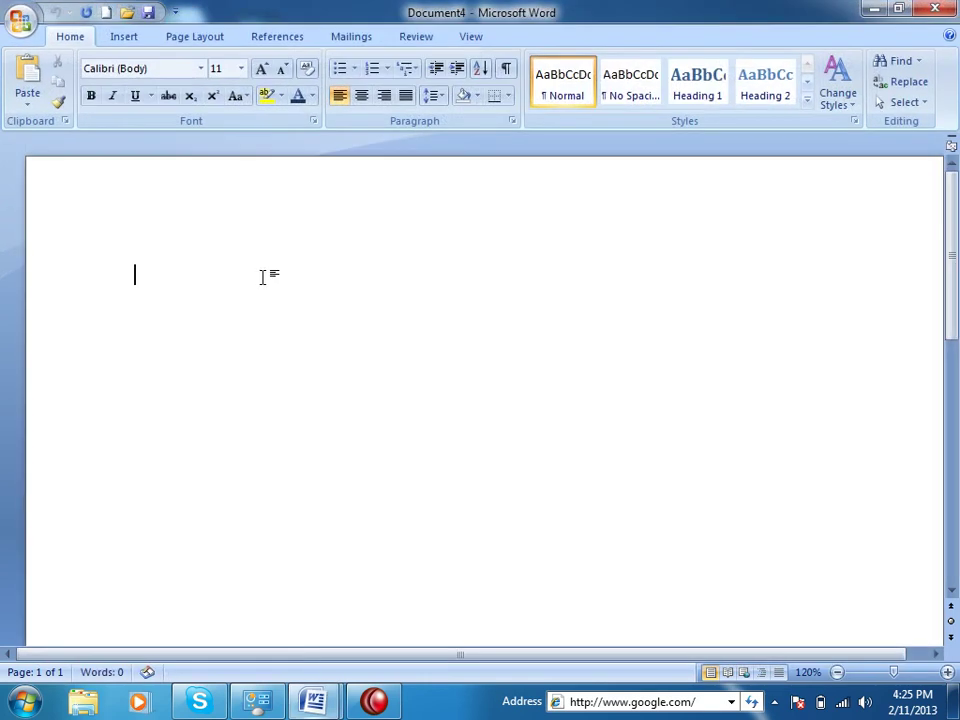
{"action": "key", "text": "ctrl+]"}
{"action": "key", "text": "ctrl+]"}
{"action": "key", "text": "ctrl+]"}
{"action": "key", "text": "ctrl+]"}
{"action": "key", "text": "ctrl+]"}
{"action": "key", "text": "ctrl+]"}
{"action": "key", "text": "ctrl+]"}
{"action": "key", "text": "ctrl+]"}
{"action": "type", "text": "1. Database "}
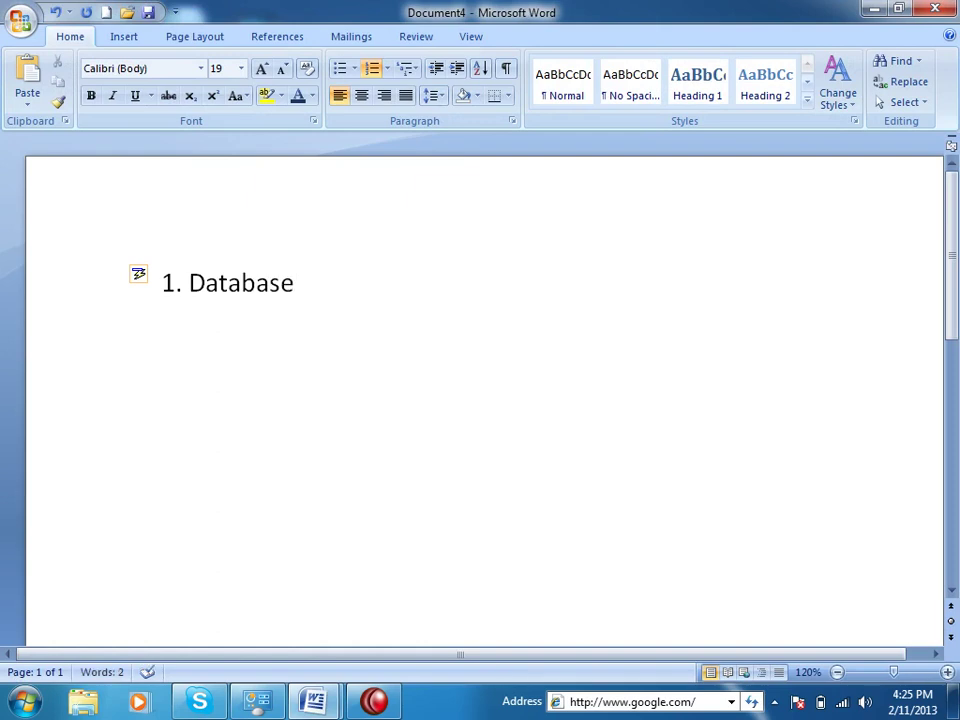
{"action": "type", "text": "Creation"}
{"action": "key", "text": "Return"}
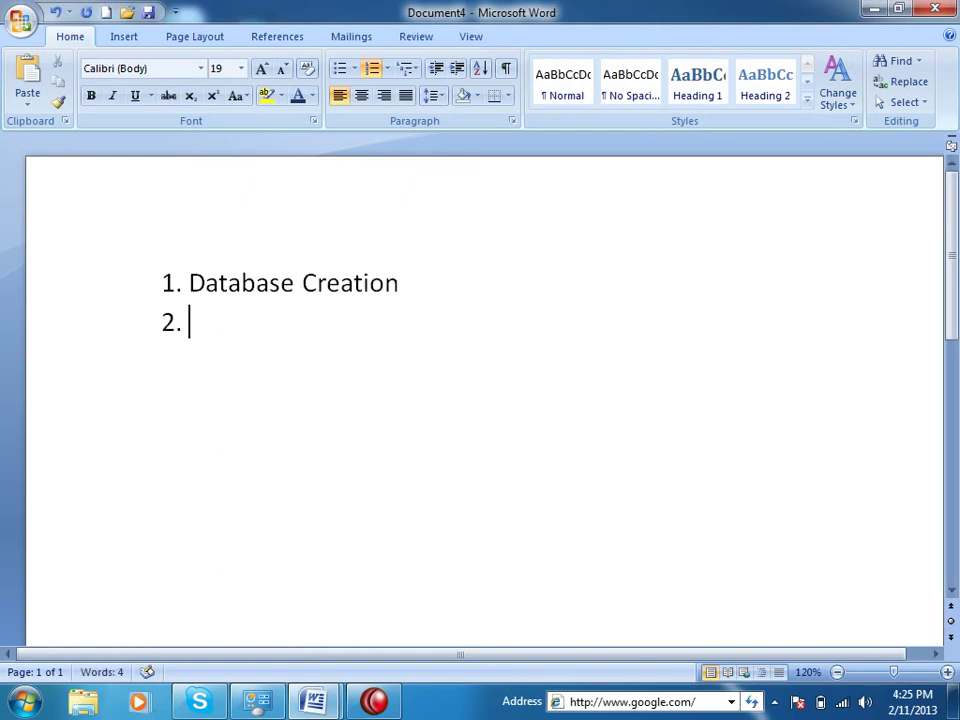
{"action": "type", "text": "Data "}
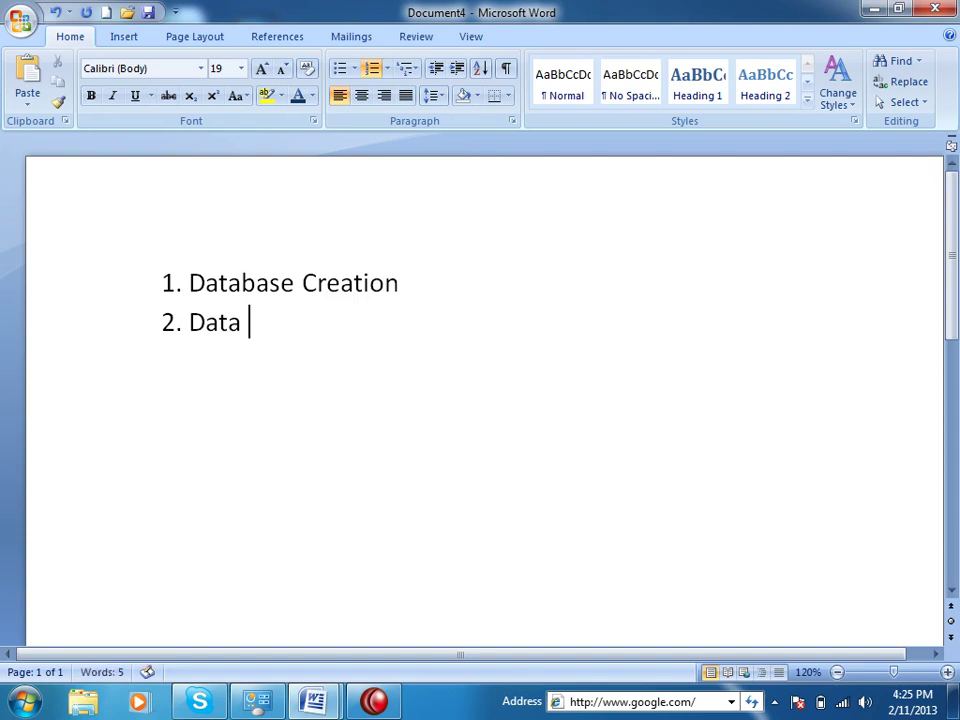
{"action": "type", "text": "feeding"}
{"action": "key", "text": "Return"}
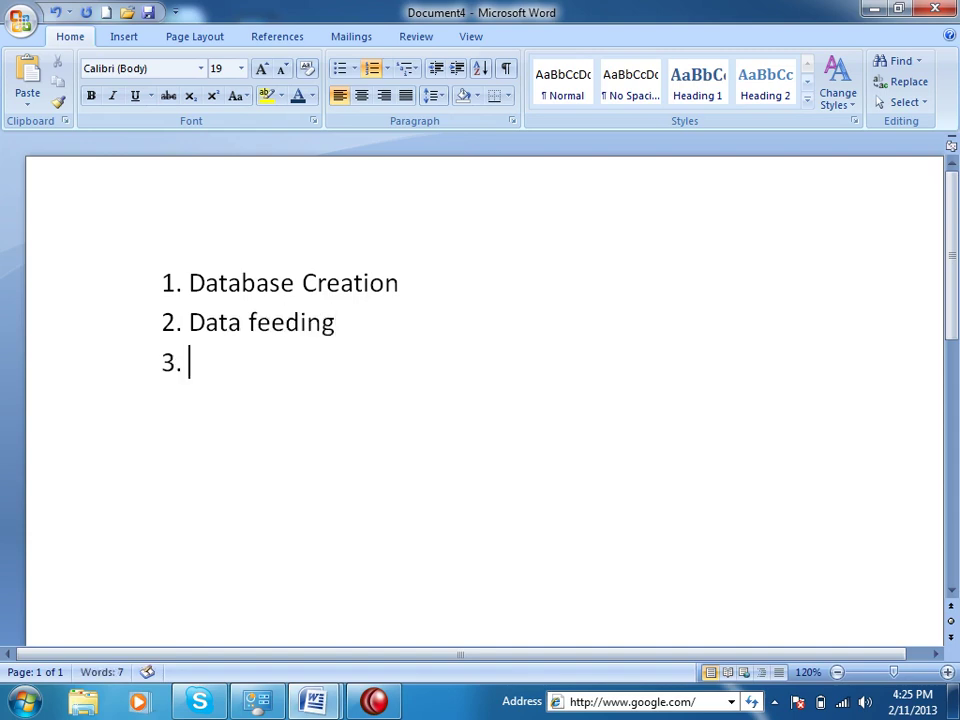
{"action": "type", "text": "Repo"}
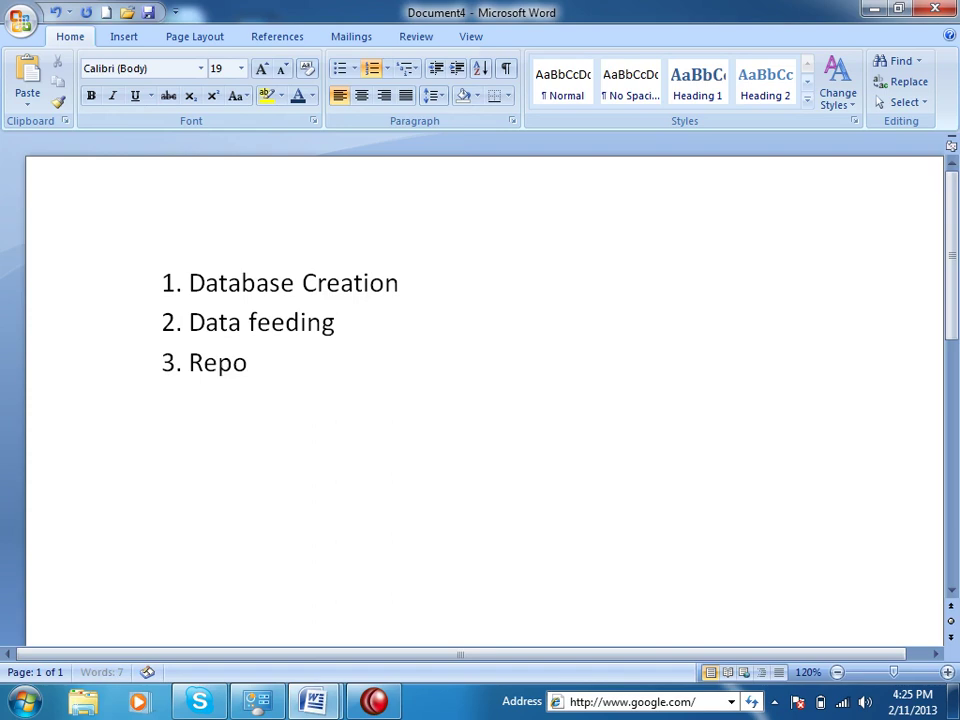
{"action": "type", "text": "rting and Messai"}
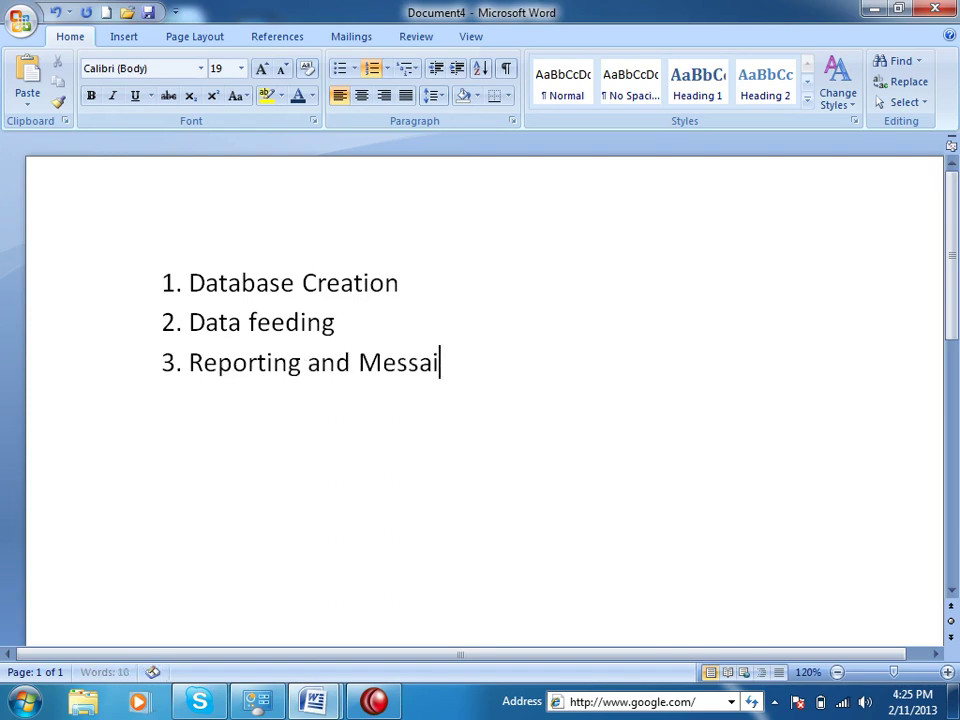
{"action": "key", "text": "BackSpace"}
{"action": "type", "text": "ging"}
{"action": "key", "text": "Return"}
{"action": "key", "text": "BackSpace"}
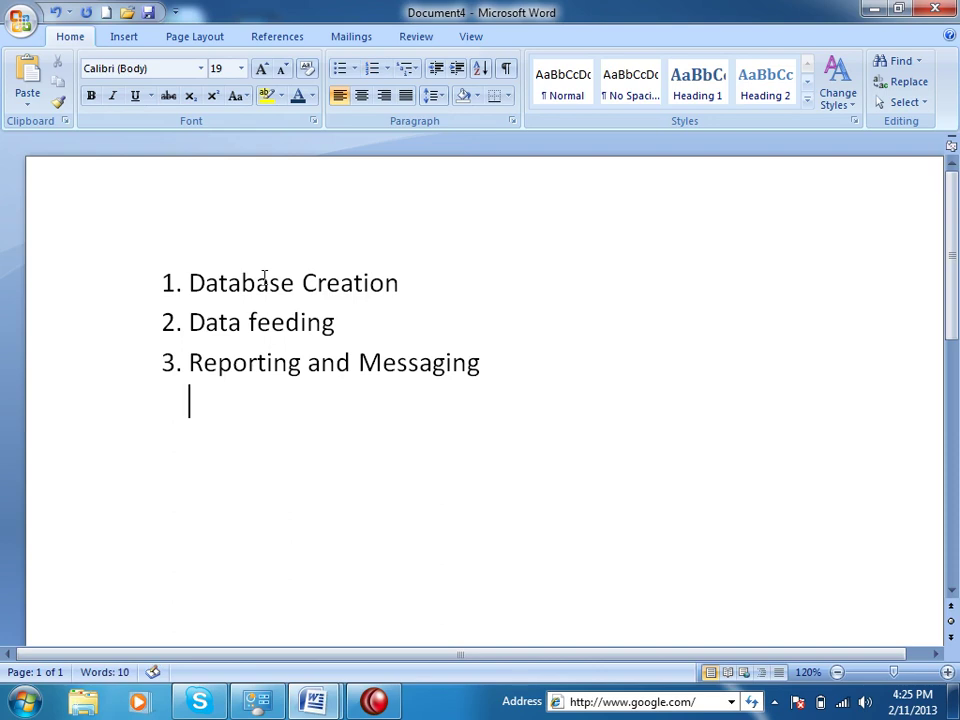
Select the list items one by one, then close Document4
{"action": "left_click", "coordinate": [192, 281]}
{"action": "left_click_drag", "start_coordinate": [196, 272], "coordinate": [400, 278]}
{"action": "left_click_drag", "start_coordinate": [212, 332], "coordinate": [339, 334]}
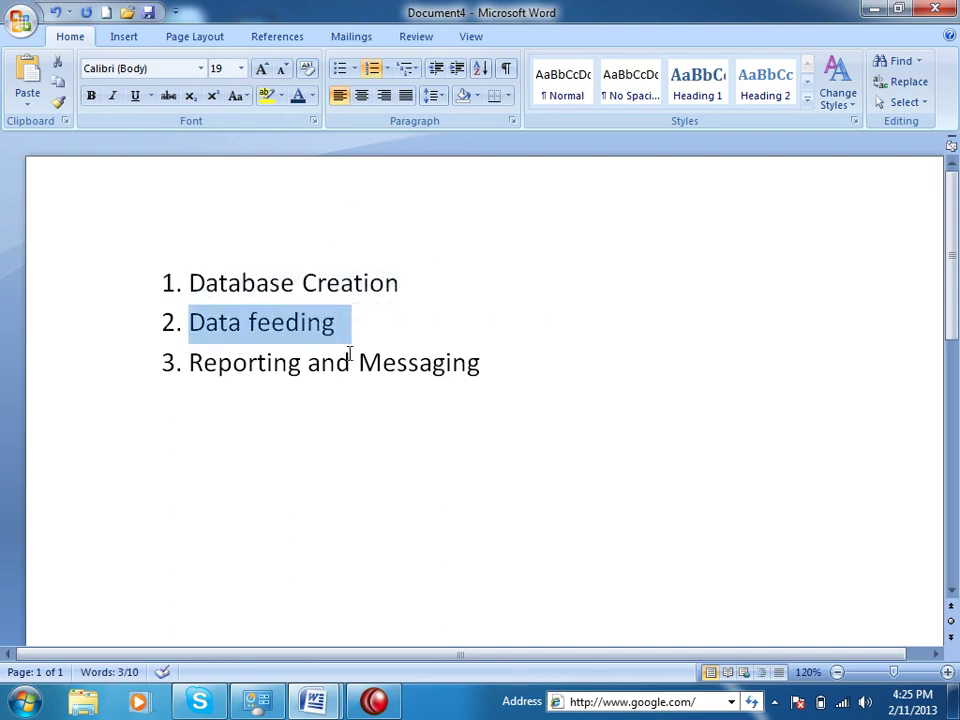
{"action": "left_click_drag", "start_coordinate": [192, 363], "coordinate": [325, 355]}
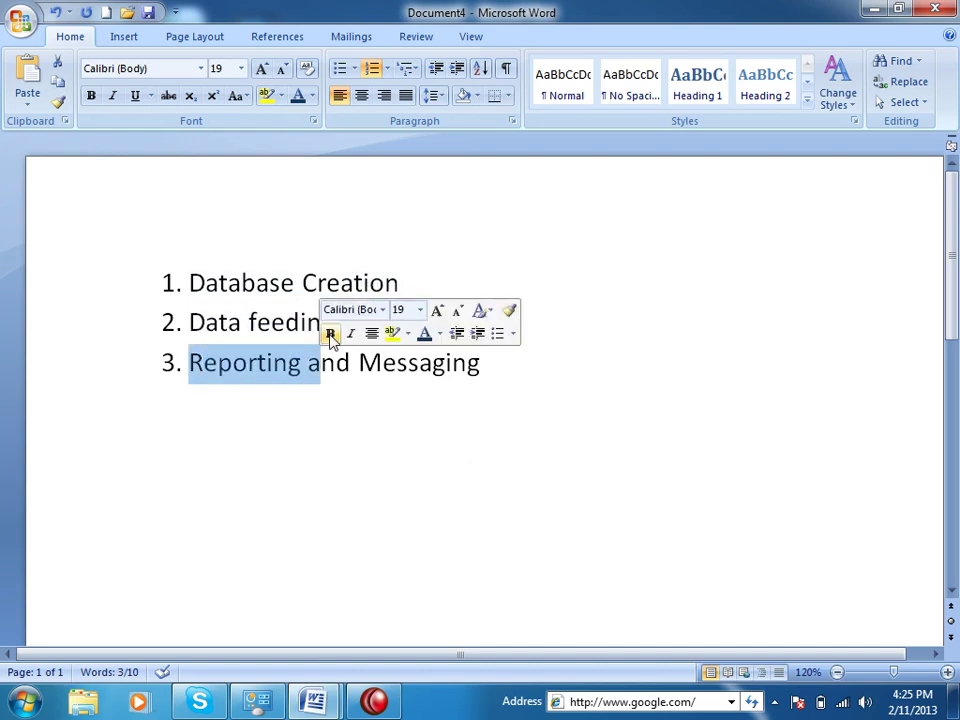
{"action": "left_click", "coordinate": [635, 460]}
{"action": "key", "text": "alt+F4"}
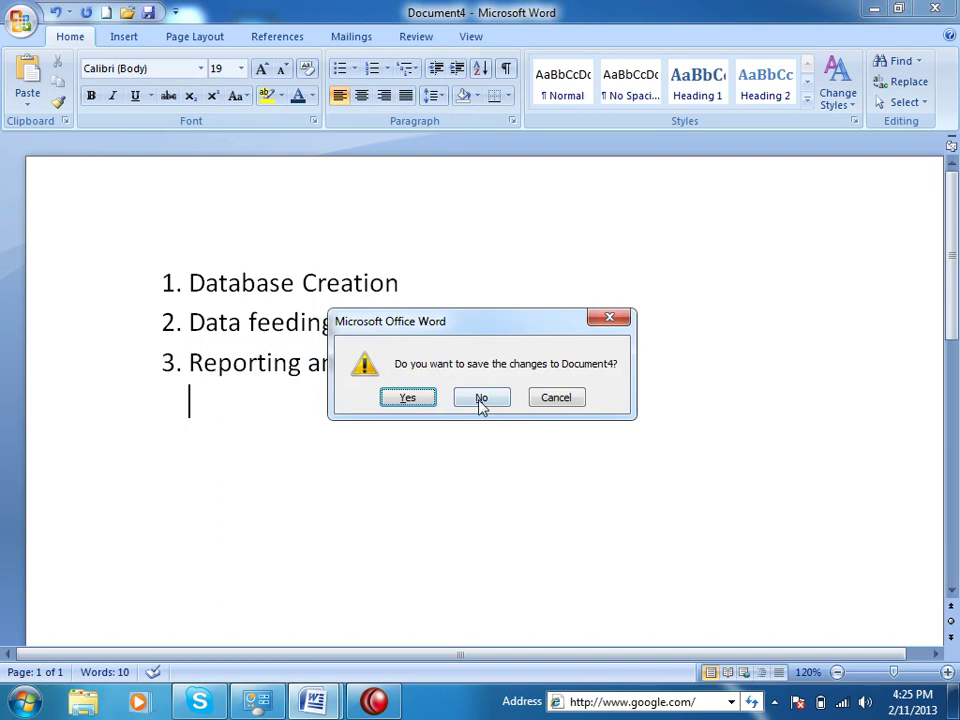
Answer No to the save-changes prompt for Document4
{"action": "left_click", "coordinate": [479, 402]}
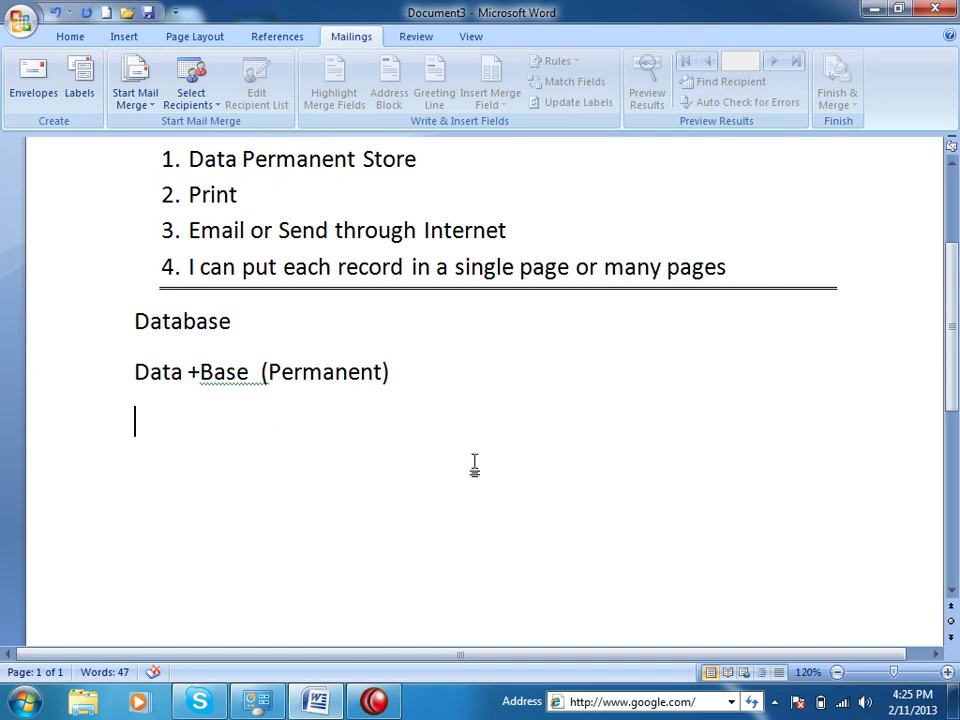
Close Document3 without saving, create blank Document5, and open the Start Mail Merge list
{"action": "key", "text": "alt+F4"}
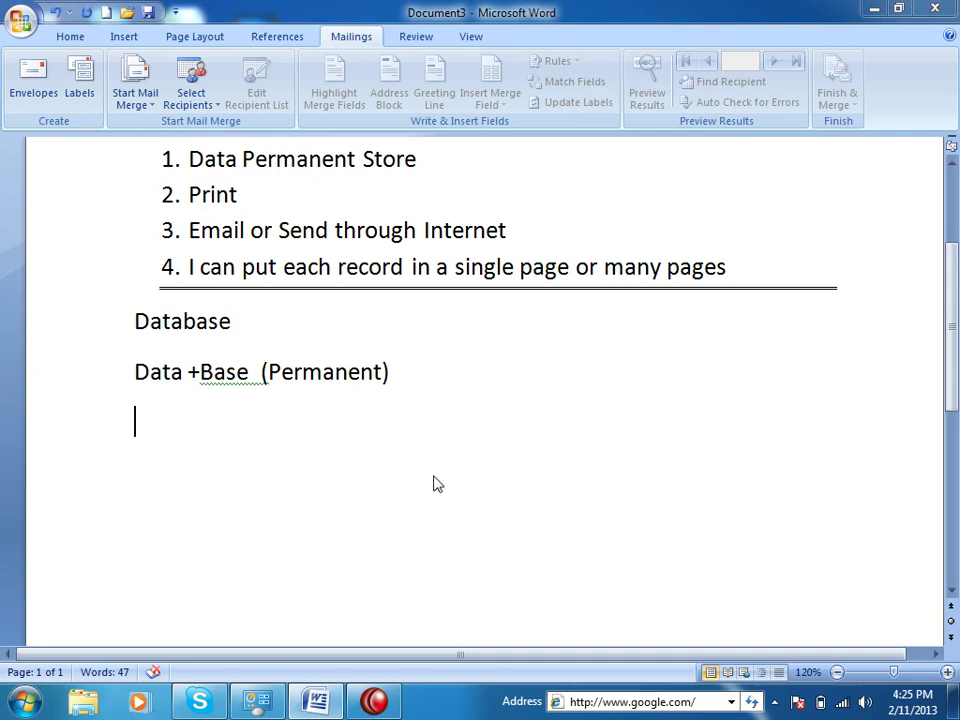
{"action": "left_click", "coordinate": [481, 397]}
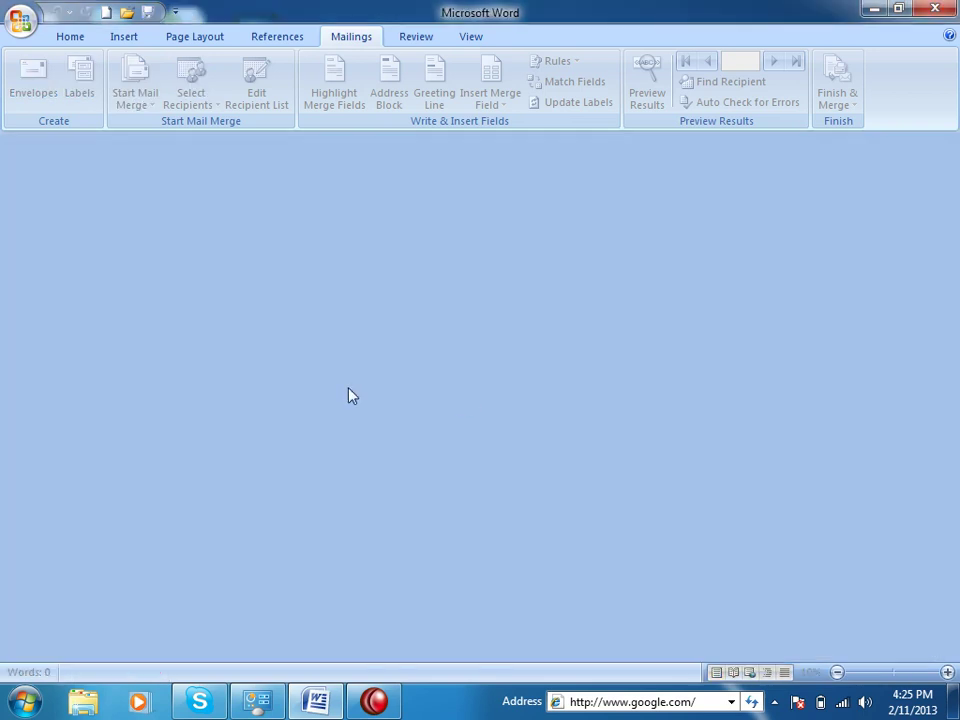
{"action": "left_click", "coordinate": [106, 13]}
{"action": "left_click", "coordinate": [355, 38]}
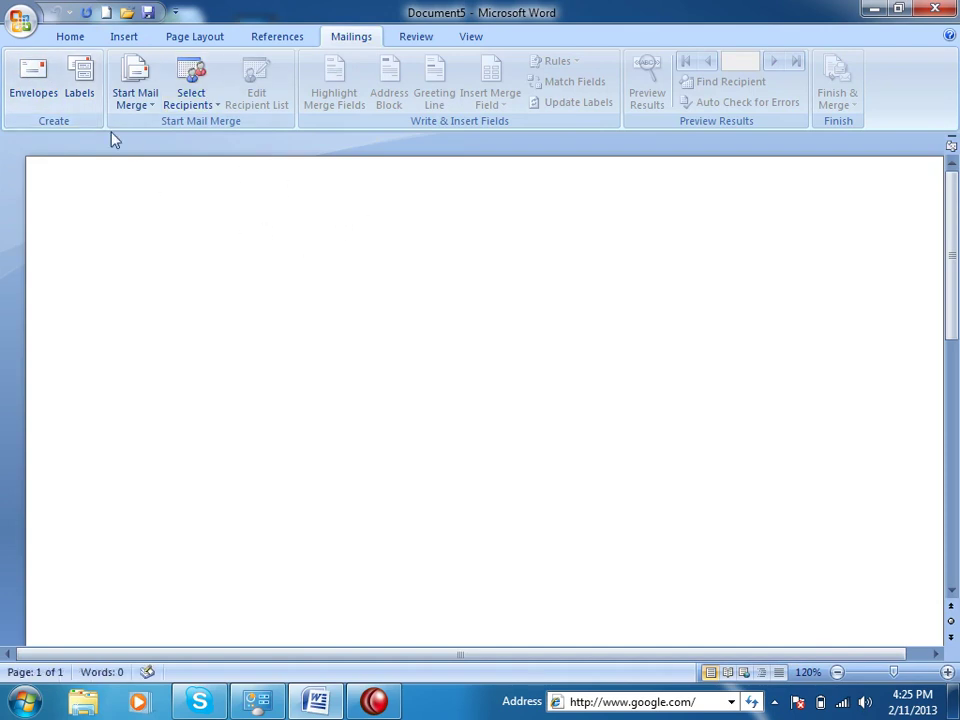
{"action": "left_click", "coordinate": [139, 104]}
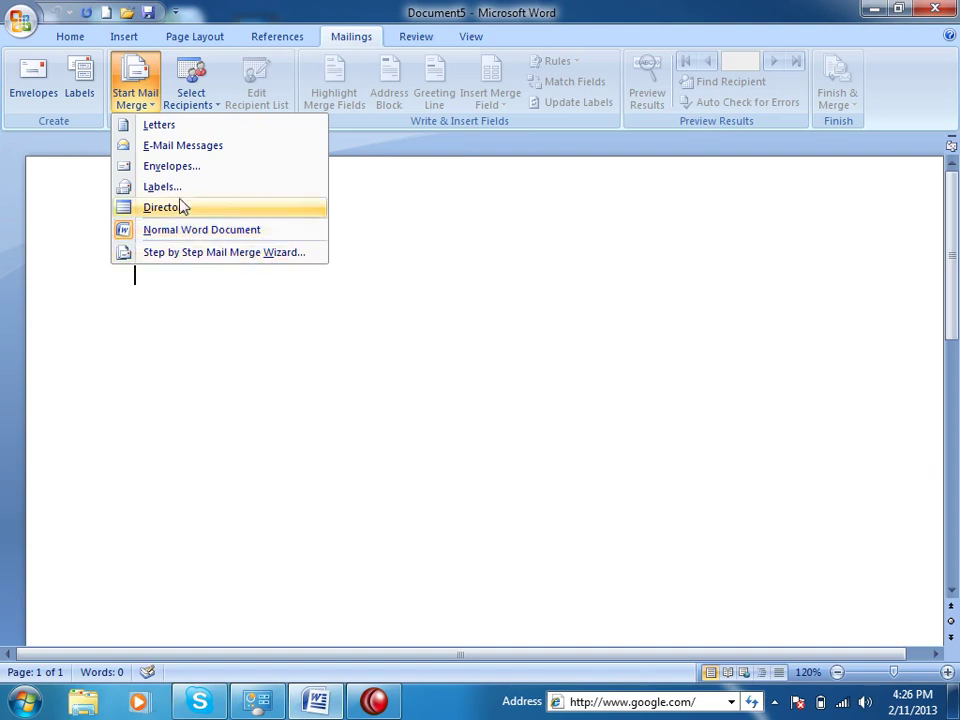
Try E-Mail Messages and Normal Word Document, then launch the Step by Step Mail Merge Wizard
{"action": "left_click", "coordinate": [168, 152]}
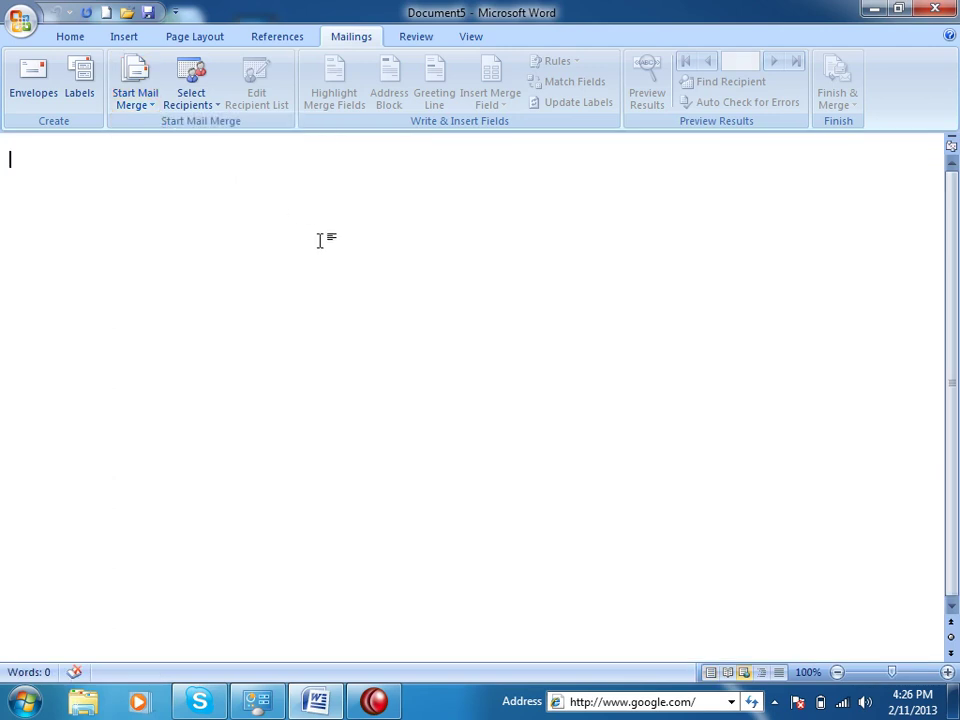
{"action": "left_click", "coordinate": [135, 95]}
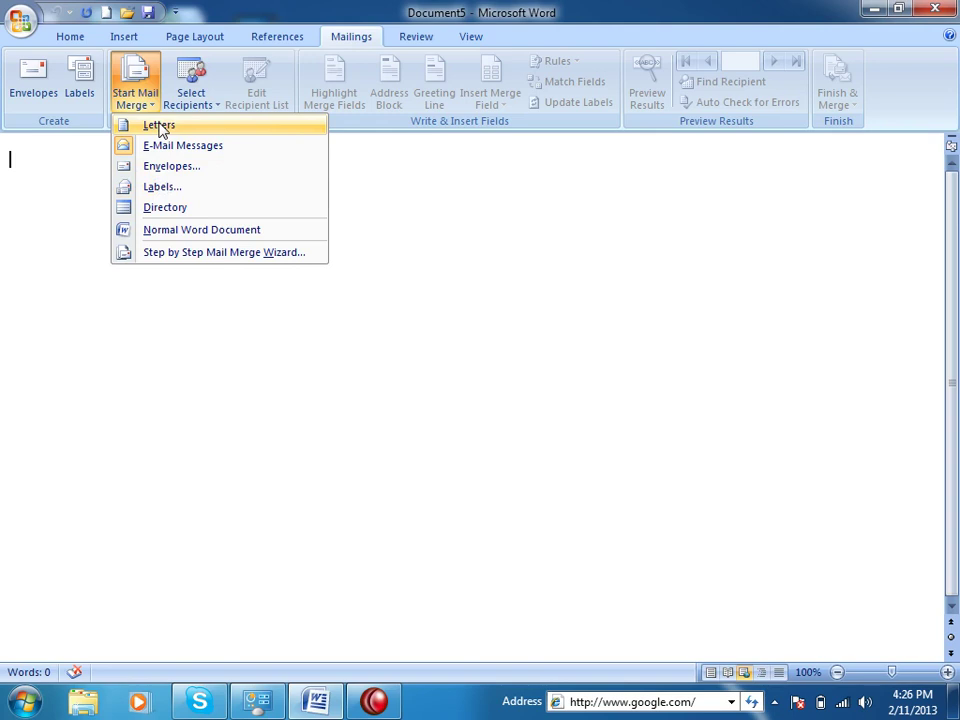
{"action": "left_click", "coordinate": [190, 231]}
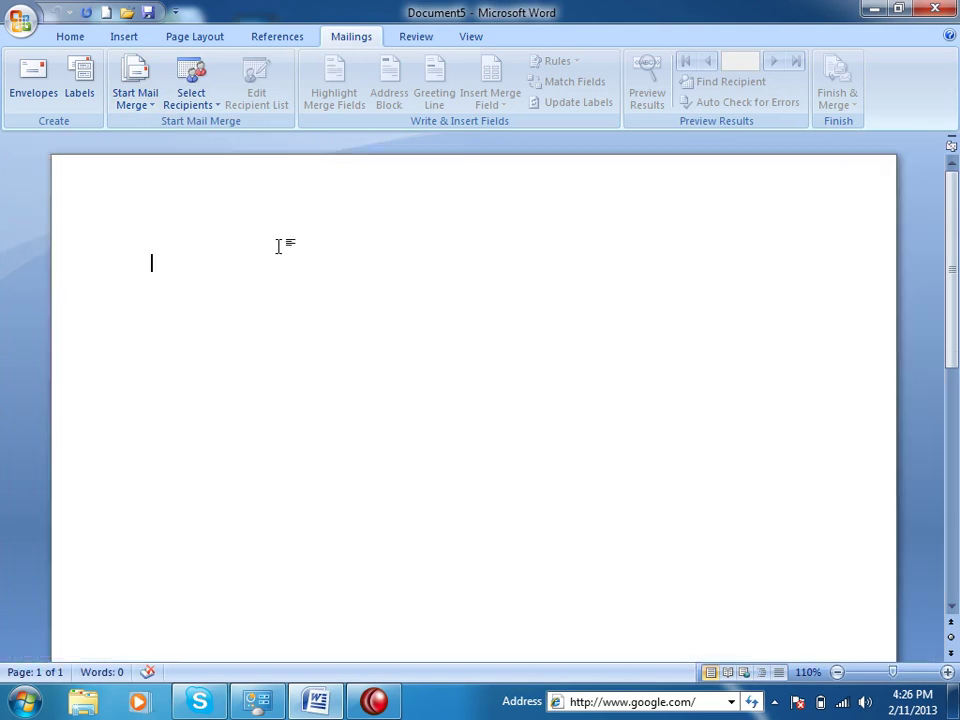
{"action": "left_click", "coordinate": [135, 98]}
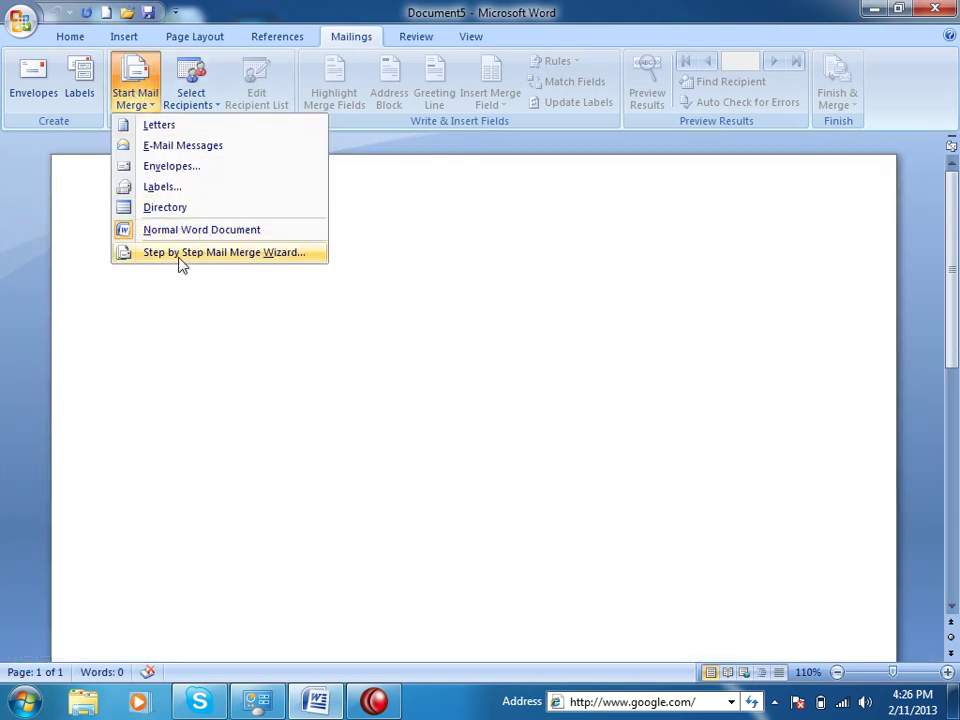
{"action": "left_click", "coordinate": [268, 258]}
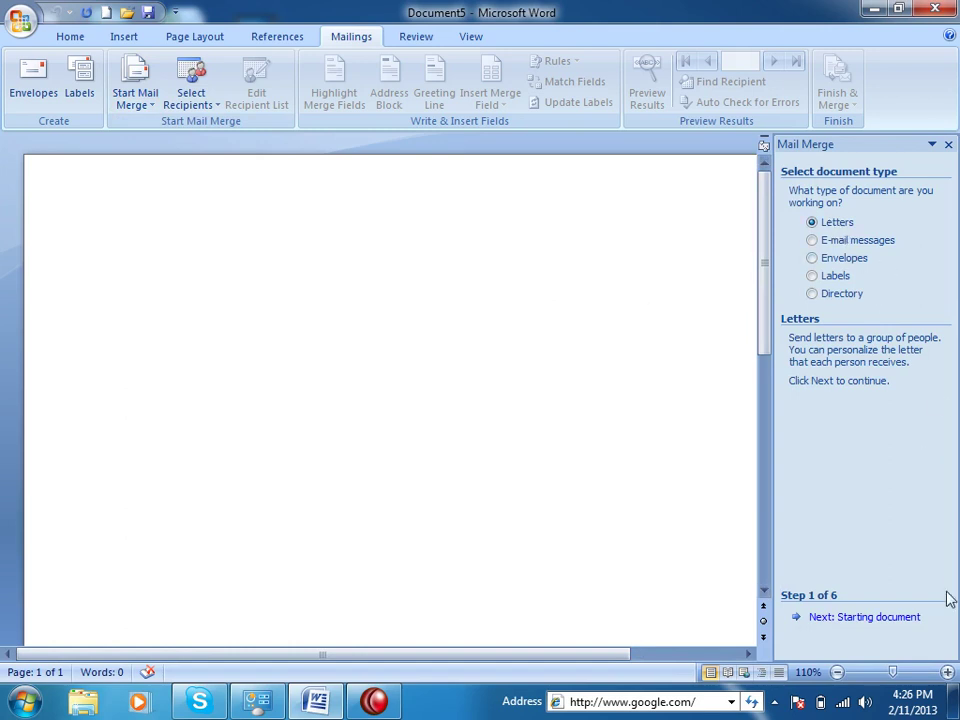
Advance to step 2 and open the template picker via Start from a template
{"action": "left_click", "coordinate": [899, 620]}
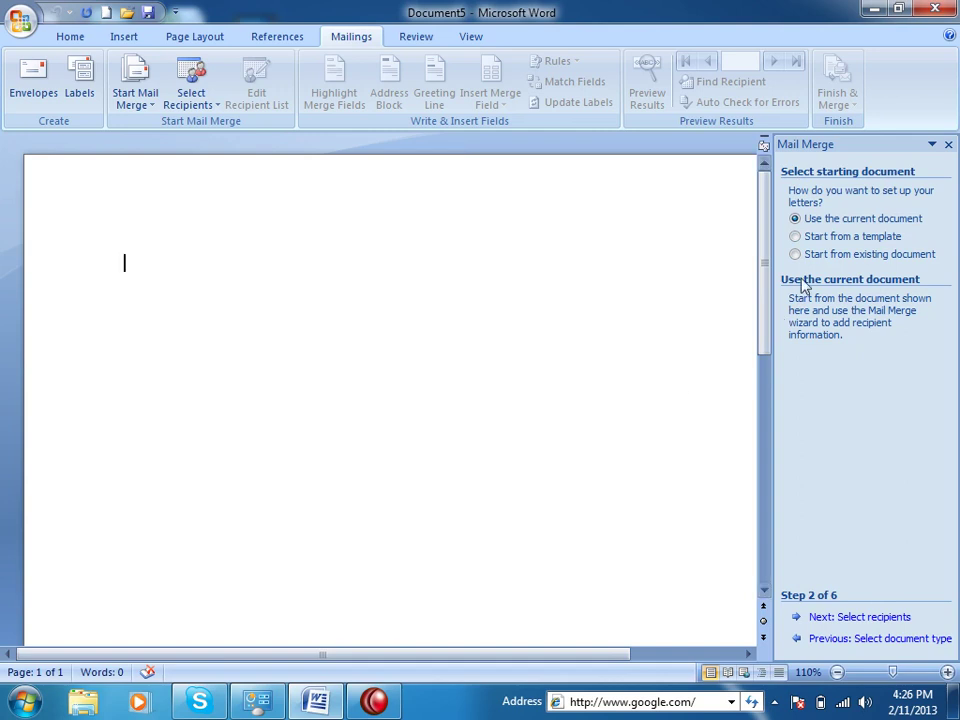
{"action": "left_click", "coordinate": [806, 239]}
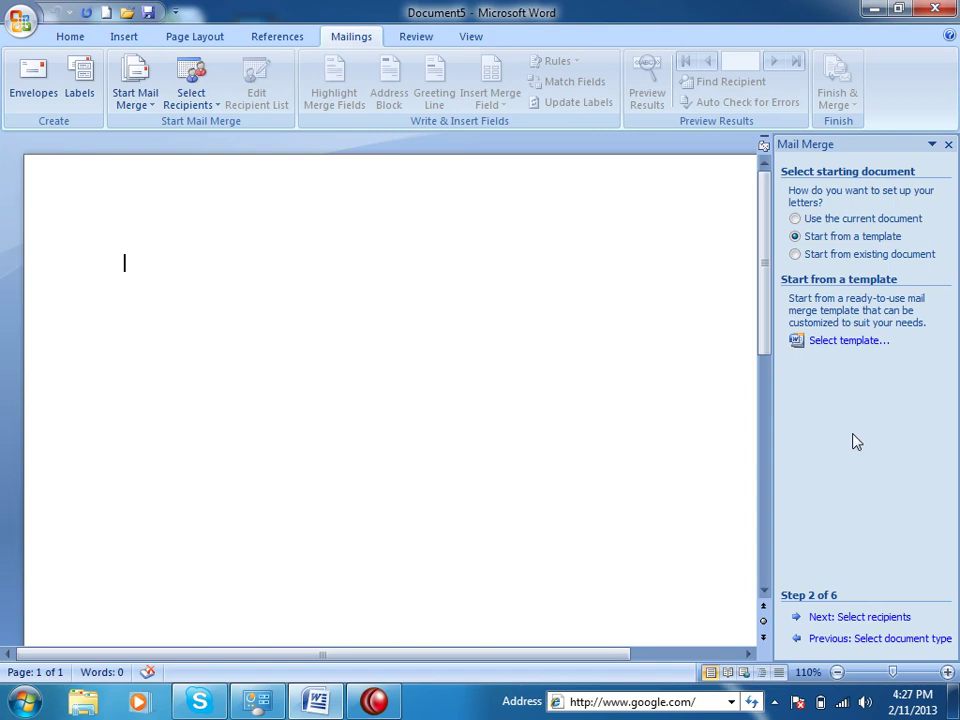
{"action": "left_click", "coordinate": [830, 343]}
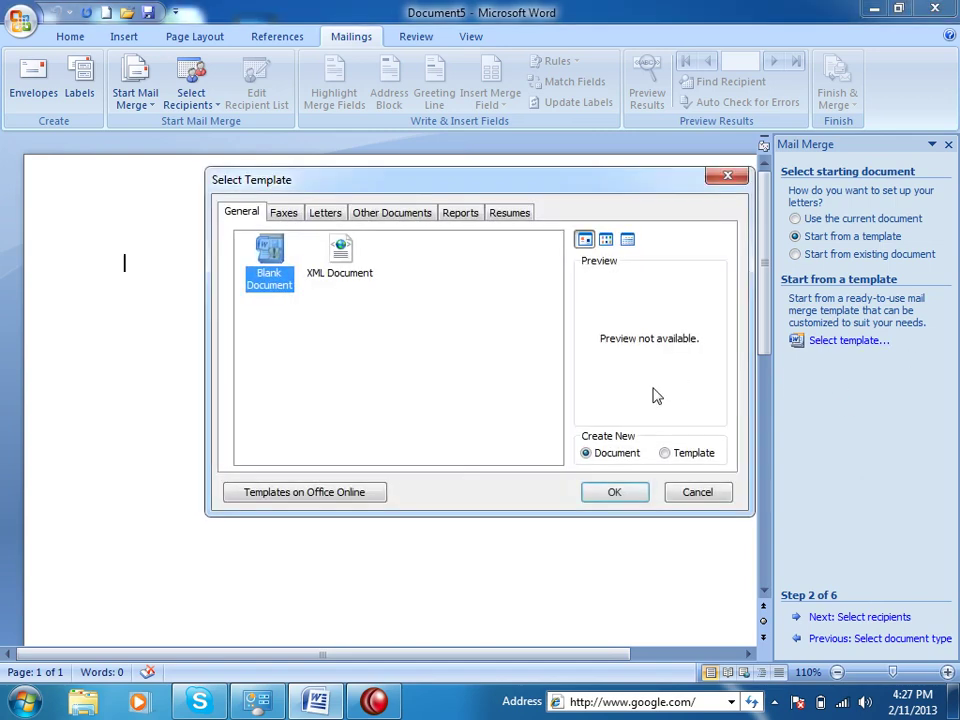
Preview Origin Report and Origin Letter templates, cancel, and choose Start from existing document
{"action": "left_click", "coordinate": [392, 212]}
{"action": "left_click", "coordinate": [462, 213]}
{"action": "left_click", "coordinate": [480, 250]}
{"action": "left_click", "coordinate": [509, 212]}
{"action": "left_click", "coordinate": [325, 212]}
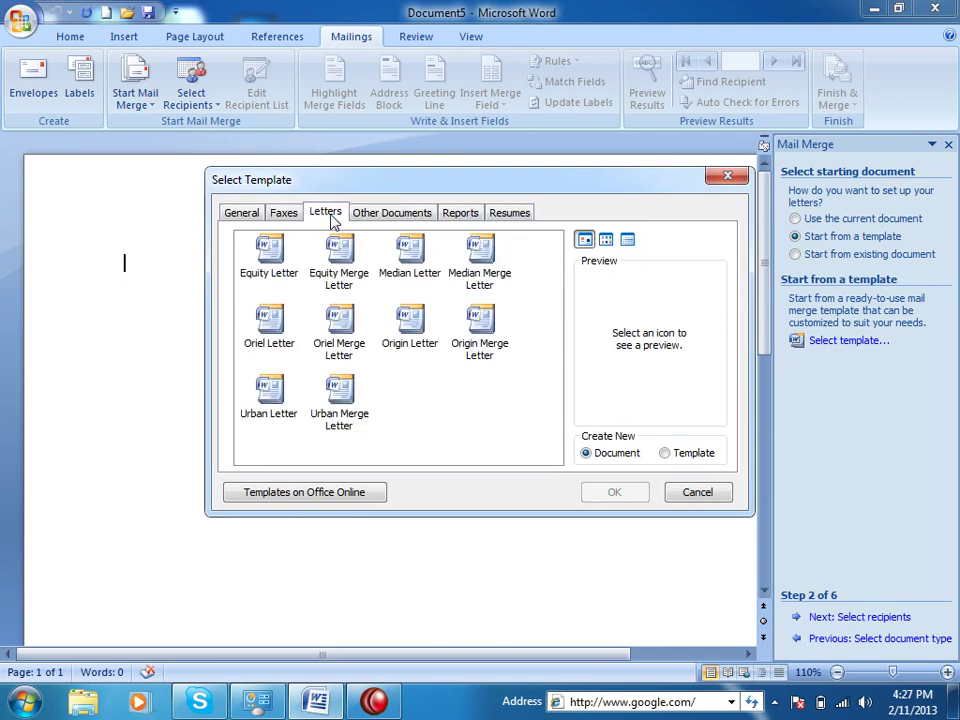
{"action": "left_click", "coordinate": [414, 328]}
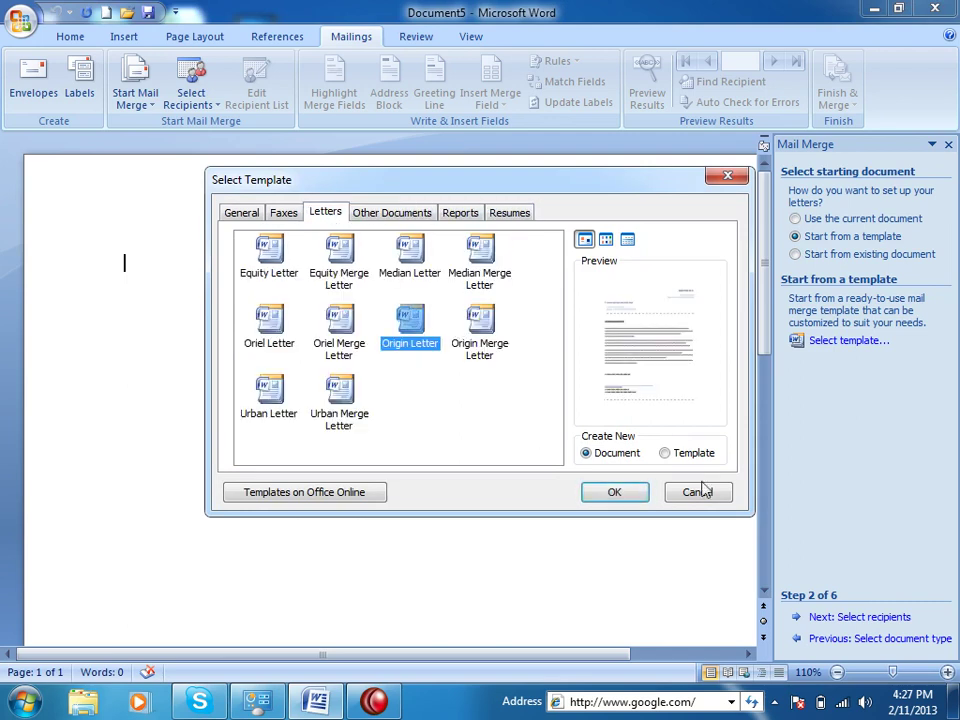
{"action": "left_click", "coordinate": [703, 494]}
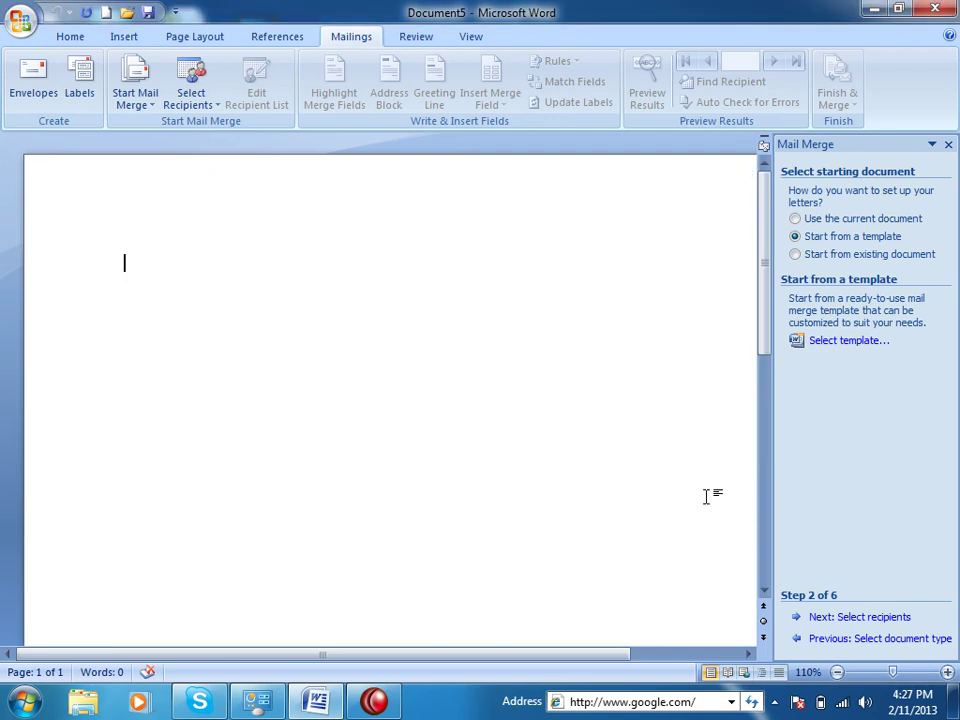
{"action": "left_click", "coordinate": [827, 260]}
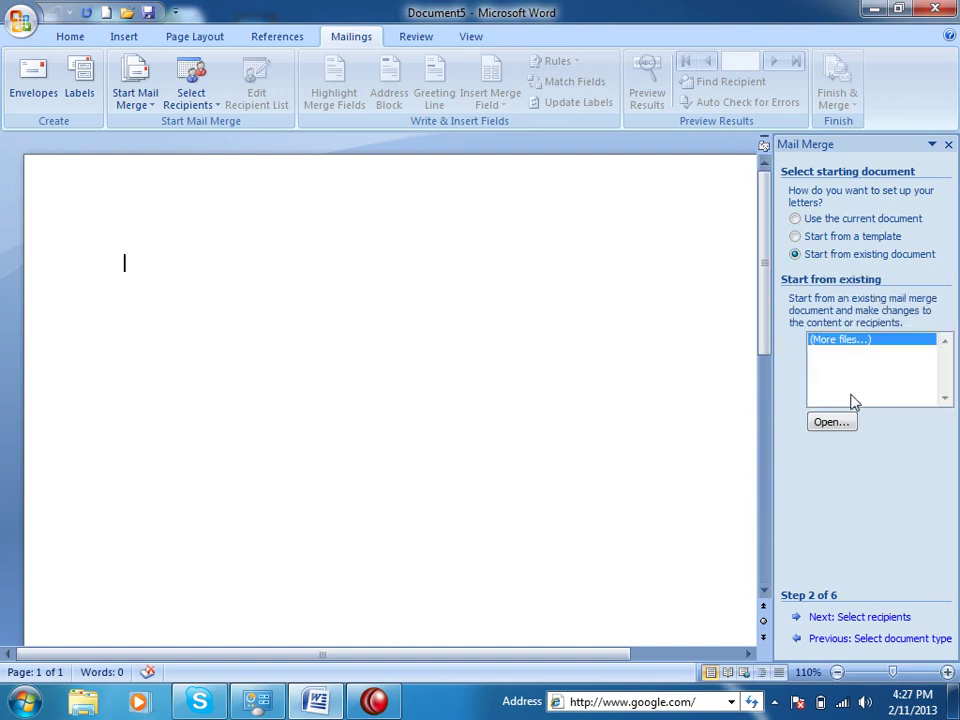
Choose Use the current document as the starting document and advance to selecting recipients
{"action": "left_click", "coordinate": [798, 218]}
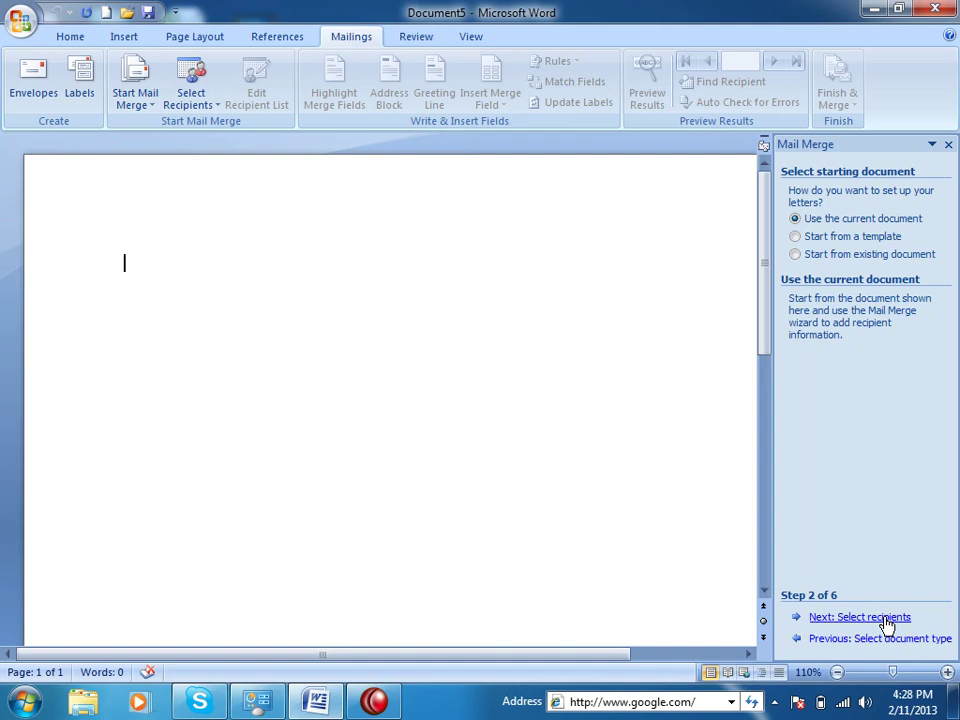
{"action": "left_click", "coordinate": [870, 618]}
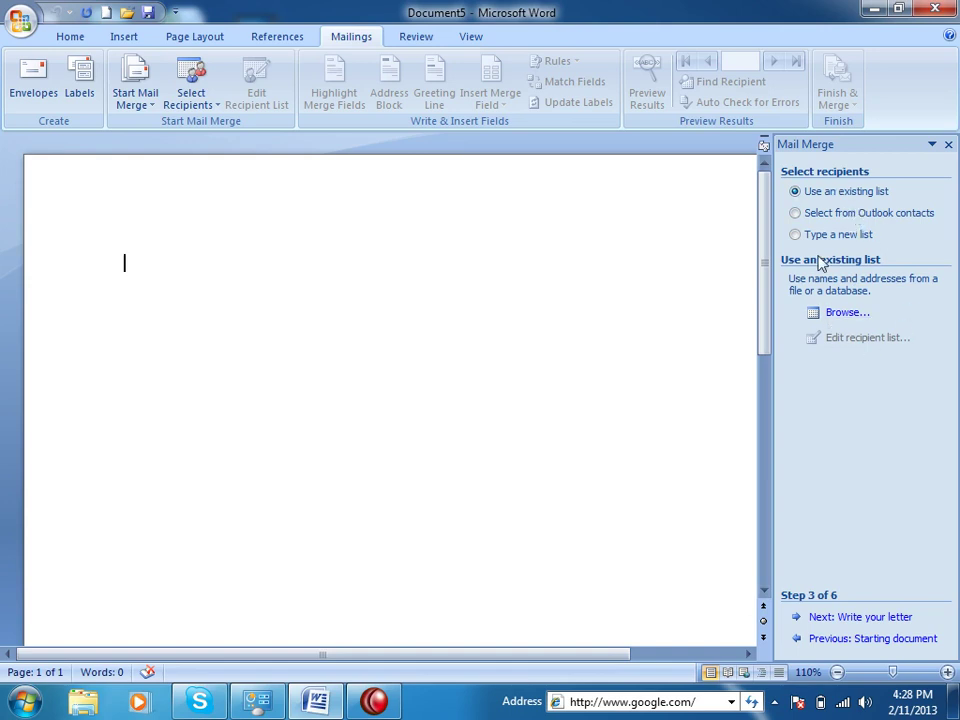
Try browsing for an existing list, then Outlook contacts, dismissing both without choosing a source
{"action": "left_click", "coordinate": [845, 313]}
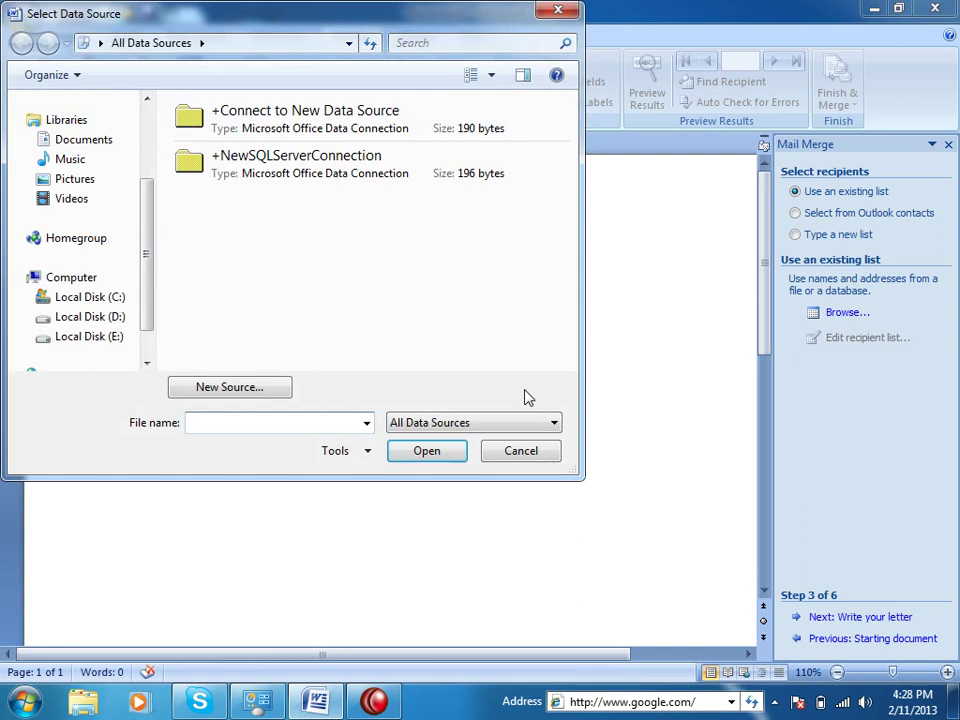
{"action": "left_click", "coordinate": [527, 450]}
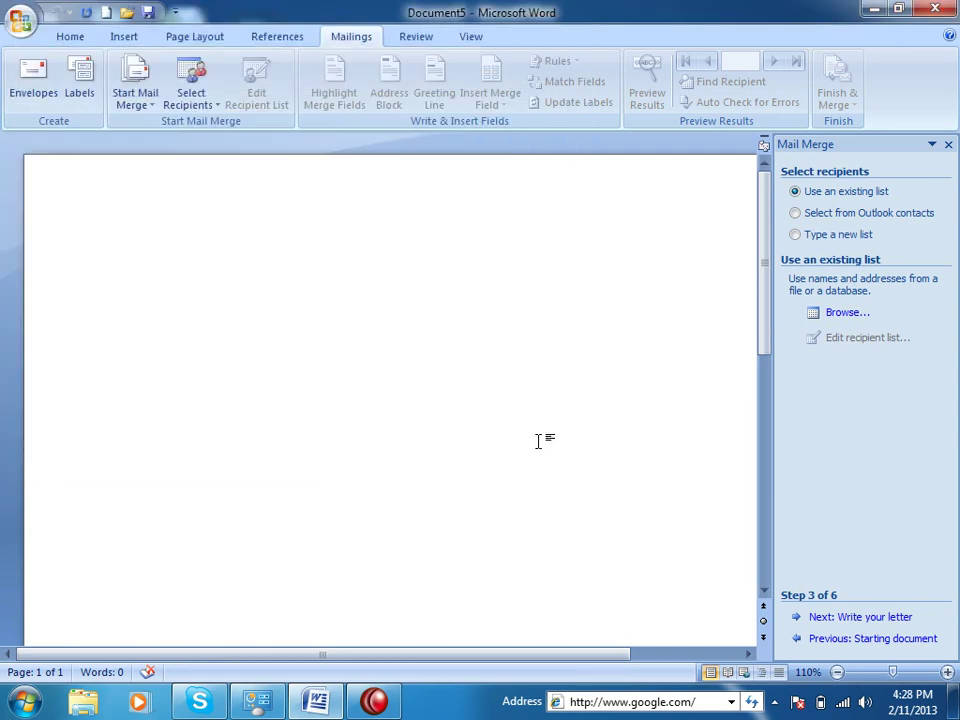
{"action": "left_click", "coordinate": [860, 215]}
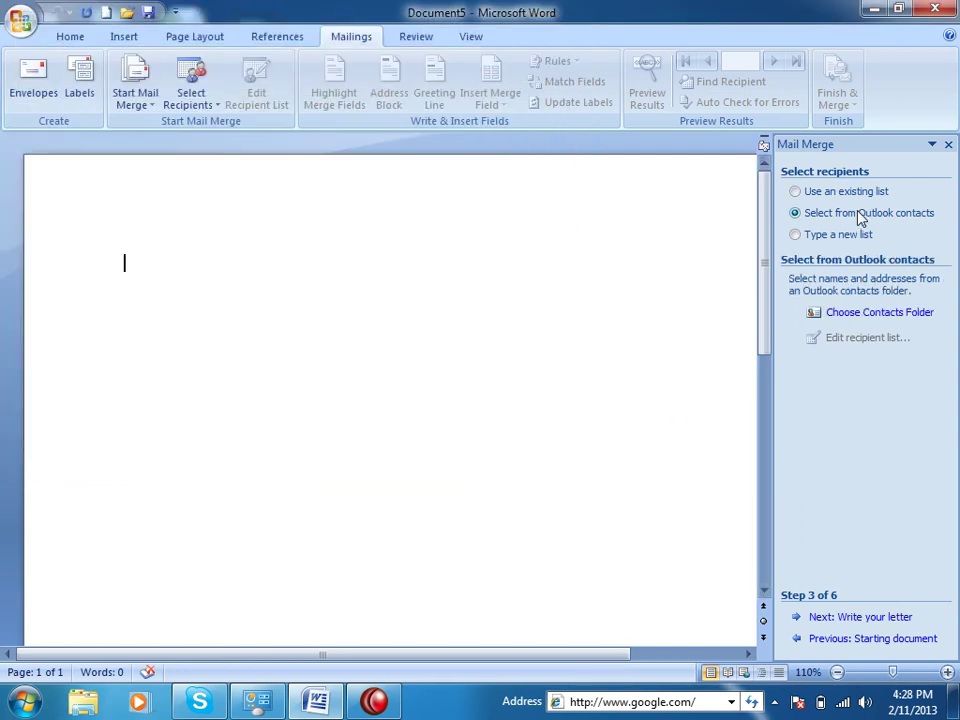
{"action": "left_click", "coordinate": [861, 322]}
{"action": "left_click", "coordinate": [652, 415]}
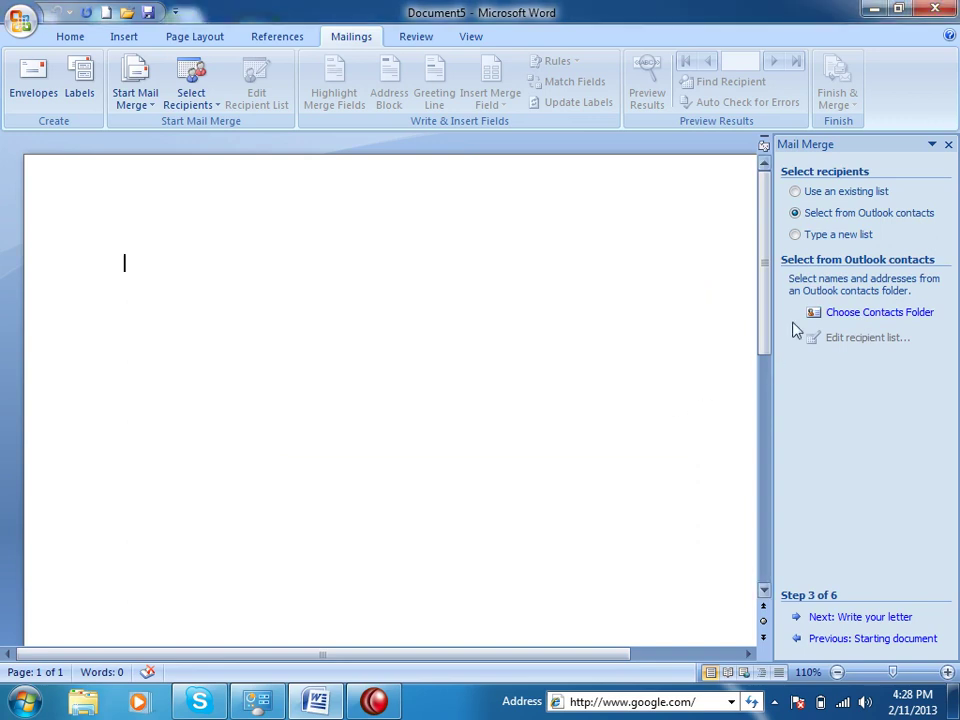
Pick Type a new list, cancel the empty address list, and close the Mail Merge pane
{"action": "left_click", "coordinate": [836, 236]}
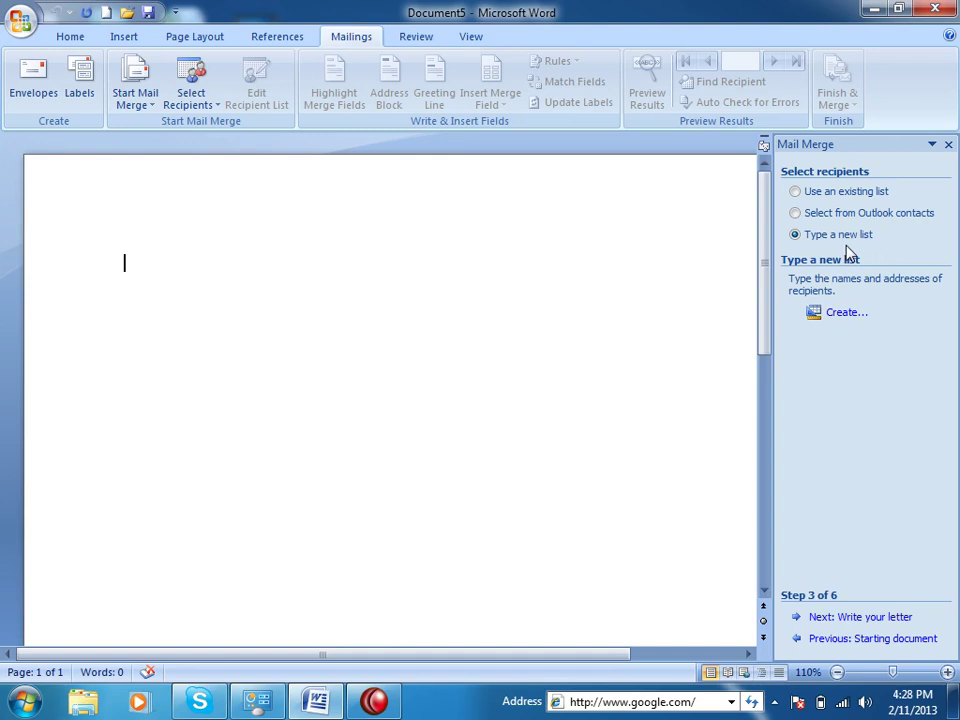
{"action": "left_click", "coordinate": [847, 312]}
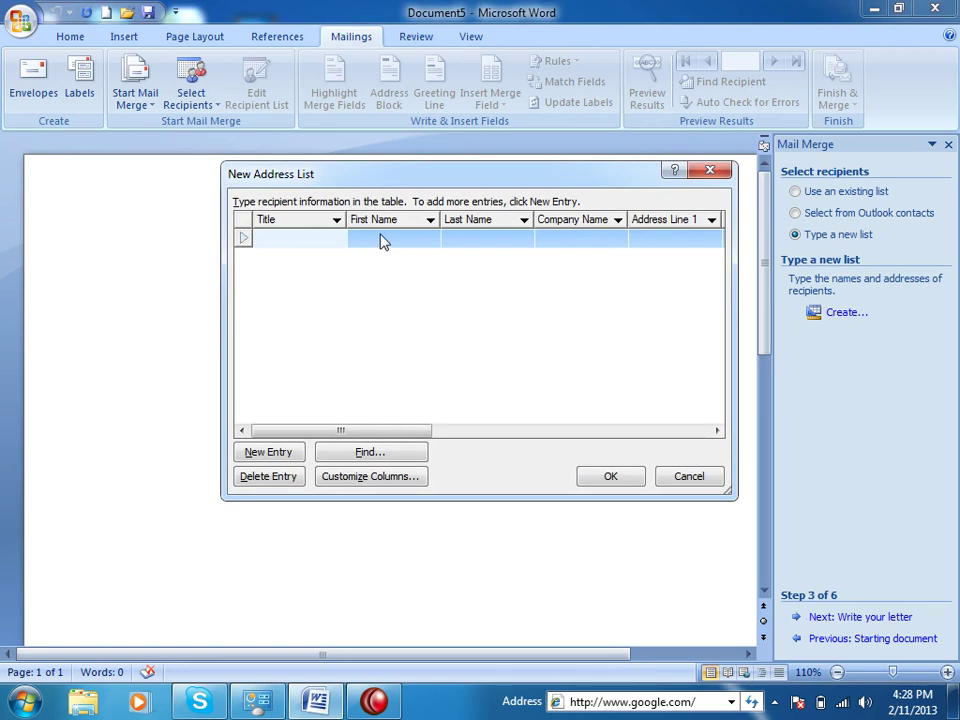
{"action": "left_click", "coordinate": [689, 476]}
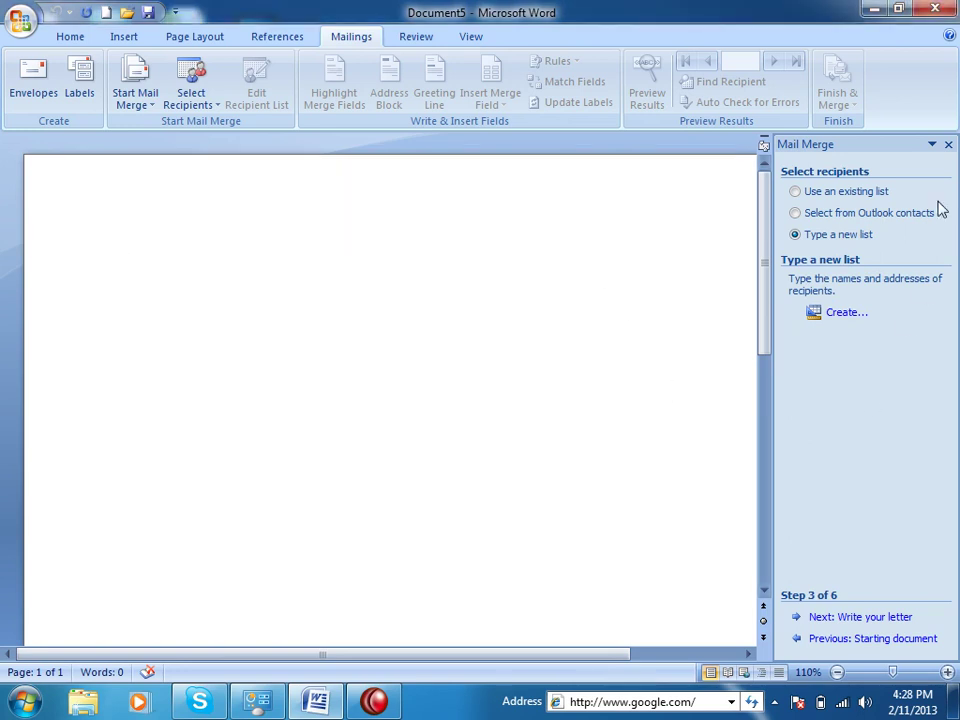
{"action": "left_click", "coordinate": [948, 145]}
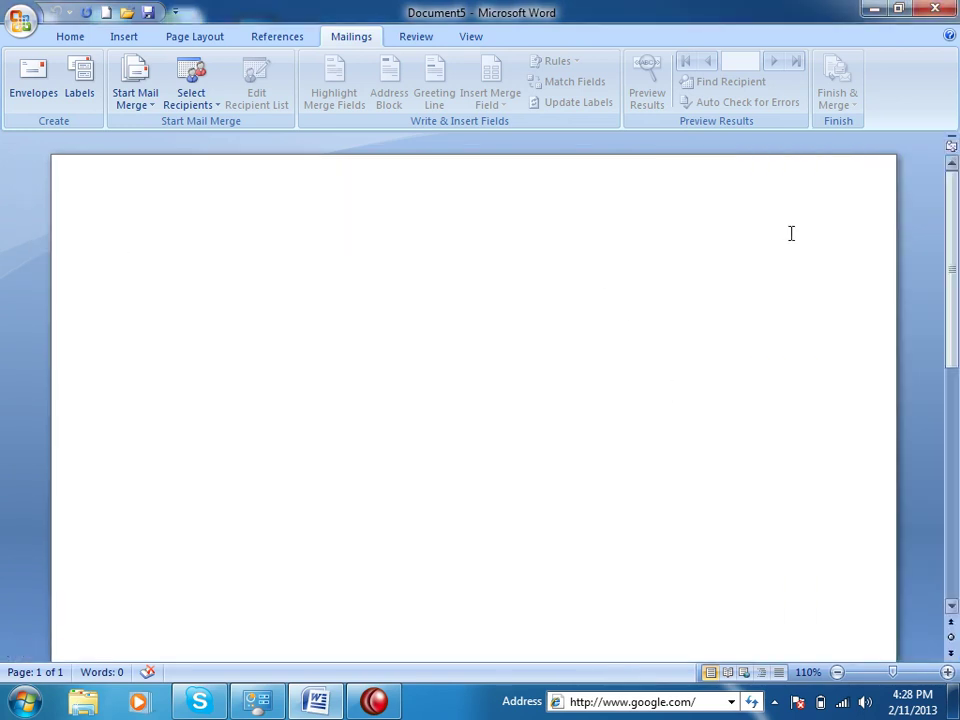
Open Type New List from Select Recipients, cancel it, and check the Start Mail Merge document types
{"action": "left_click", "coordinate": [203, 99]}
{"action": "left_click", "coordinate": [200, 124]}
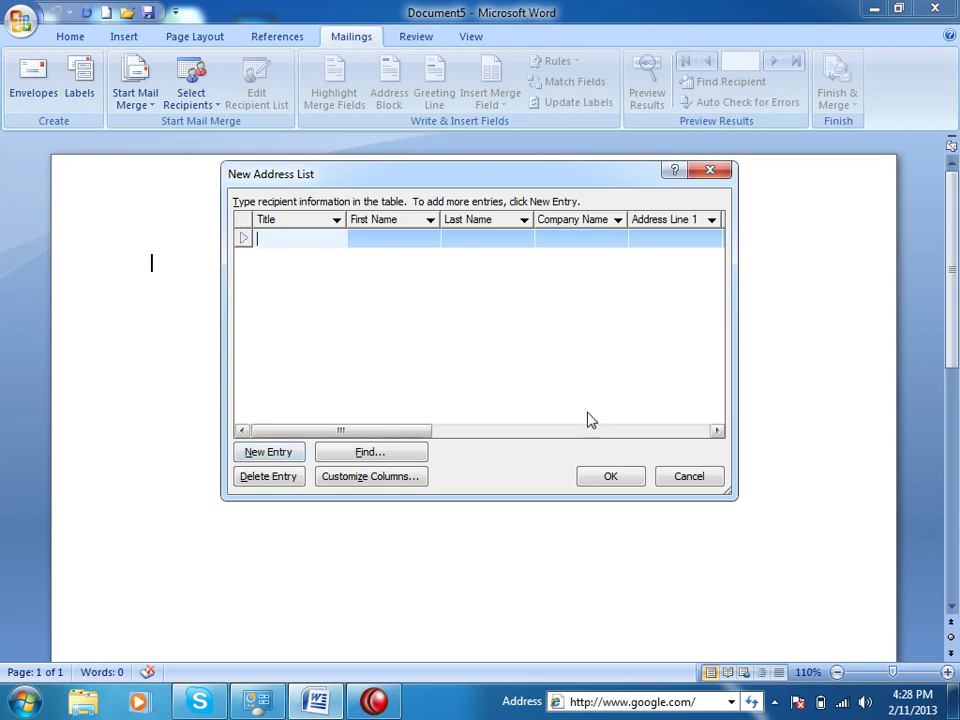
{"action": "left_click", "coordinate": [683, 479]}
{"action": "left_click", "coordinate": [141, 101]}
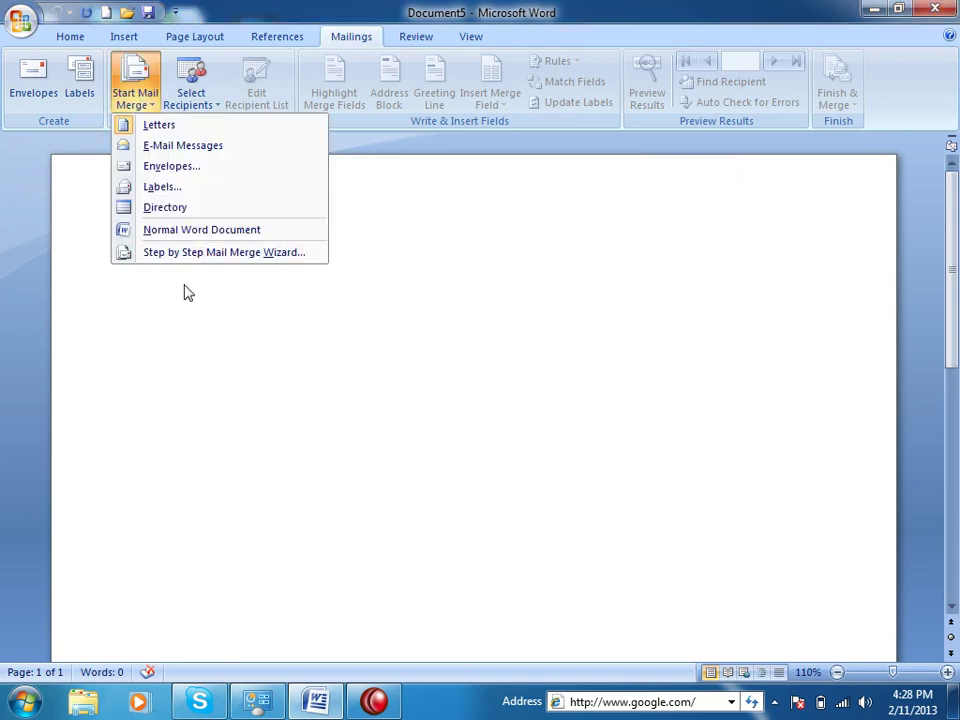
{"action": "left_click", "coordinate": [405, 441]}
Reopen Type New List and scroll the empty table right to the address columns
{"action": "left_click", "coordinate": [193, 96]}
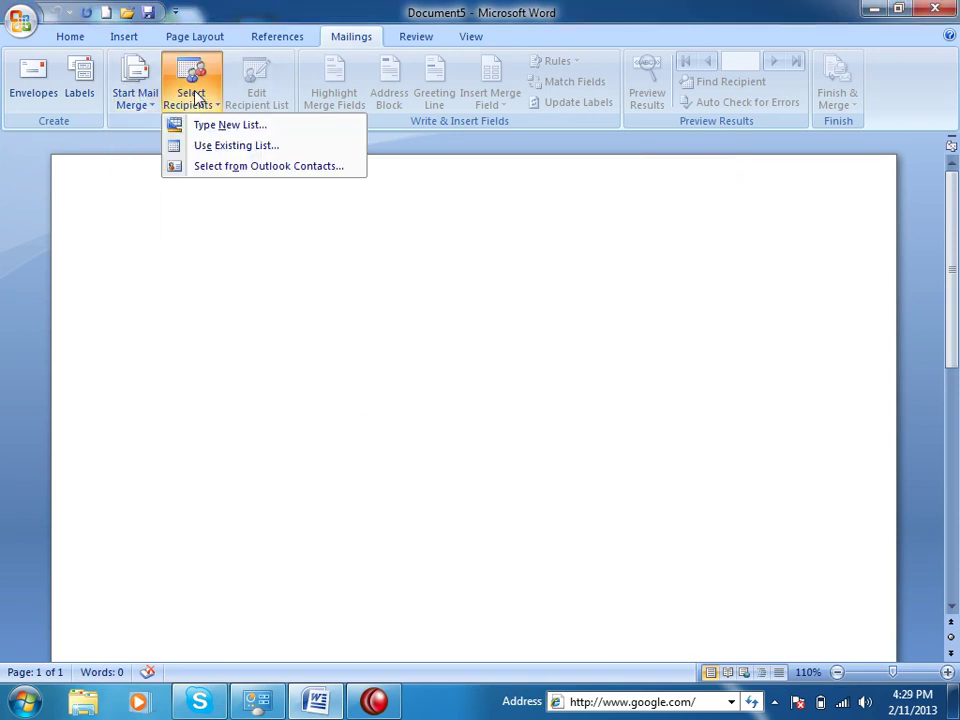
{"action": "left_click", "coordinate": [206, 125]}
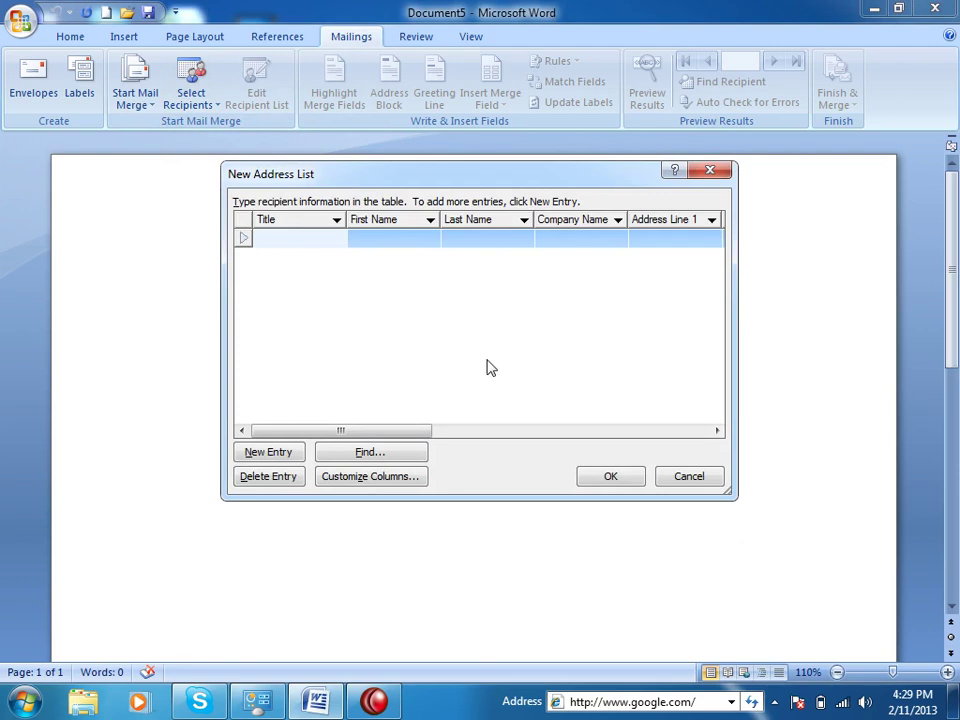
{"action": "left_click_drag", "start_coordinate": [390, 435], "coordinate": [472, 383]}
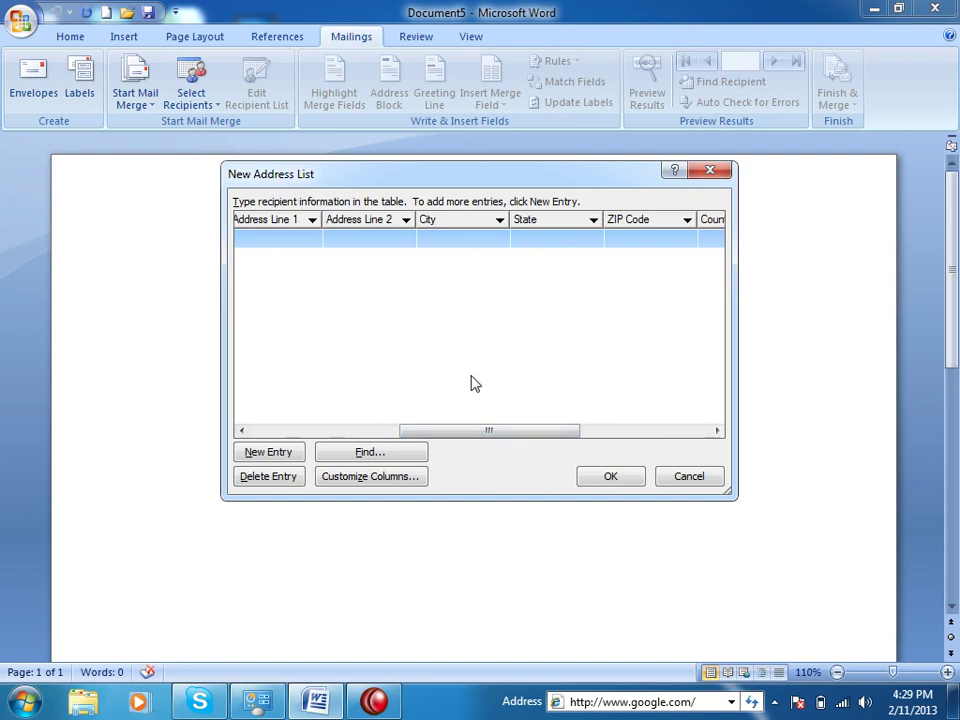
In Customize Columns, delete the ZIP Code and Address Line 2 fields
{"action": "left_click", "coordinate": [380, 480]}
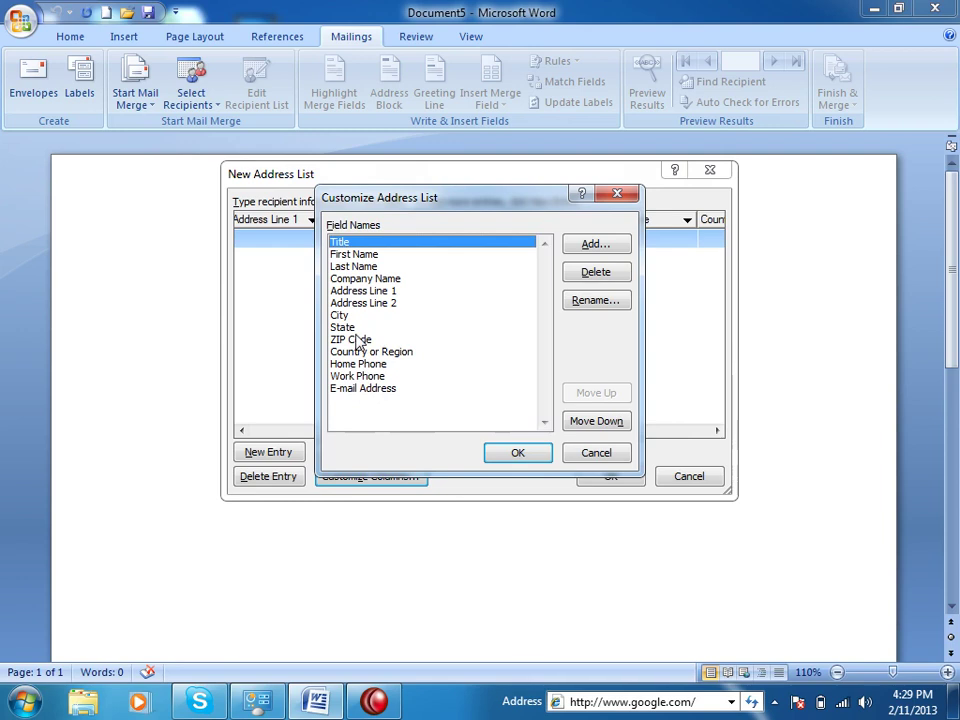
{"action": "left_click", "coordinate": [410, 340]}
{"action": "left_click", "coordinate": [596, 273]}
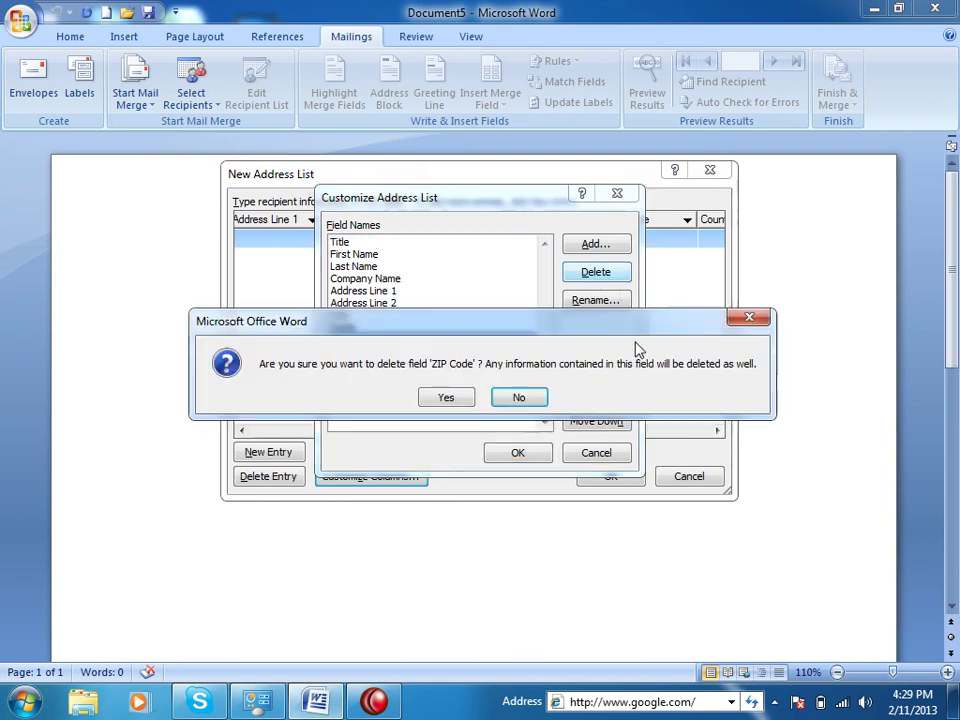
{"action": "left_click", "coordinate": [446, 398]}
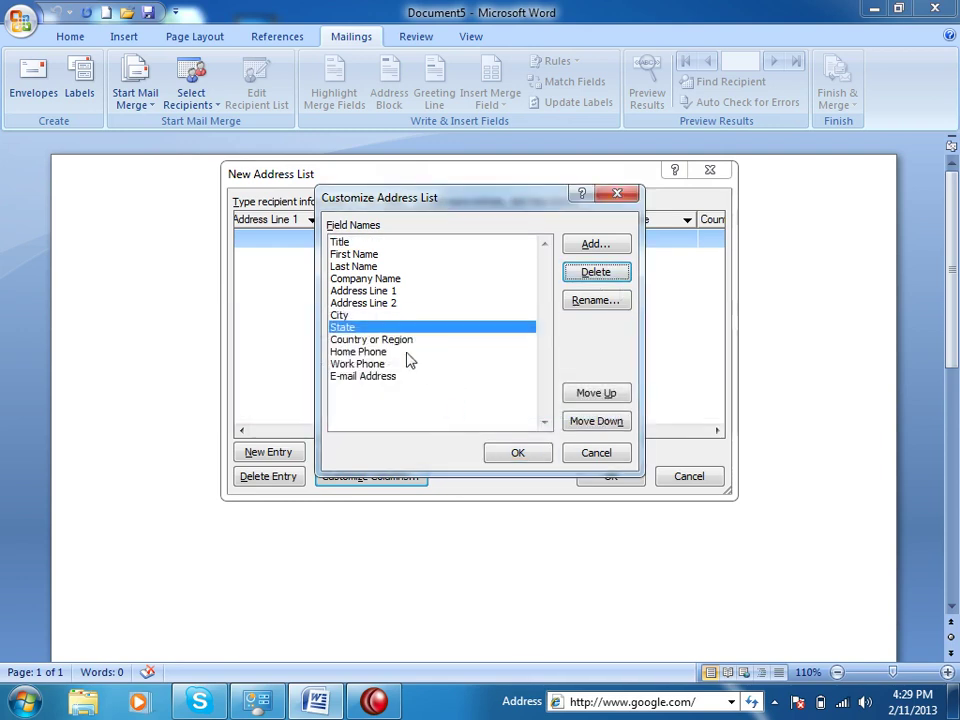
{"action": "left_click", "coordinate": [396, 304]}
{"action": "left_click", "coordinate": [610, 278]}
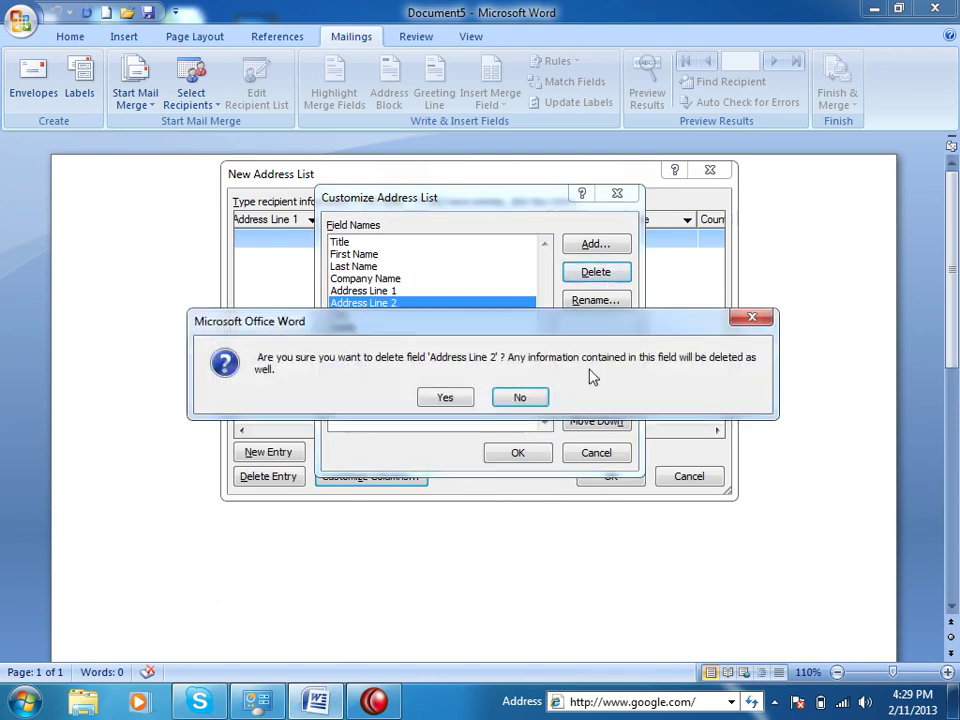
{"action": "left_click", "coordinate": [452, 396]}
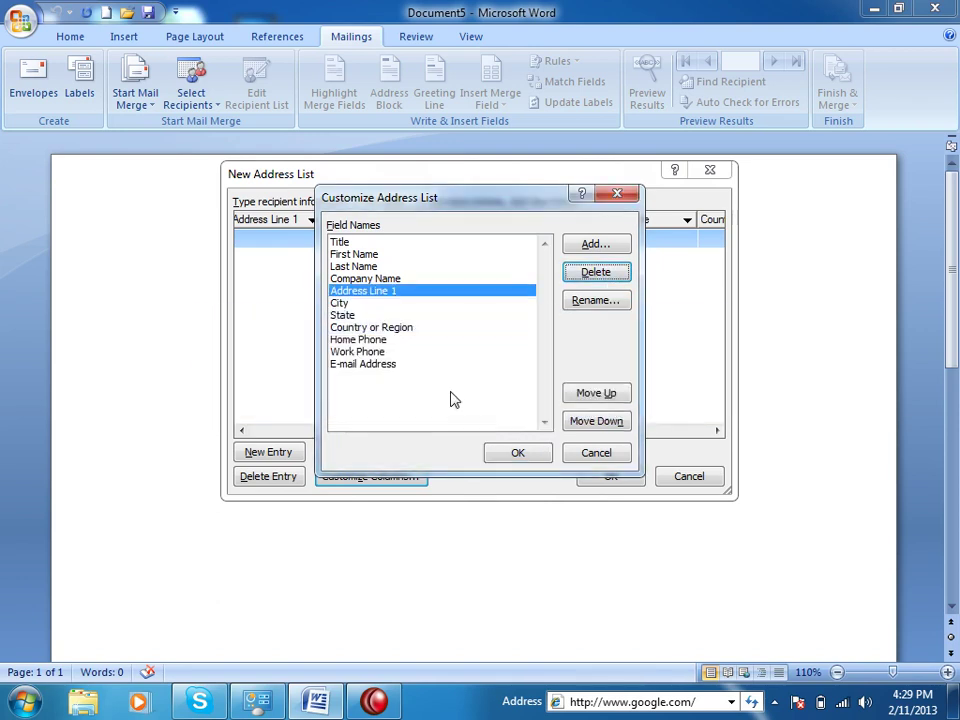
Delete the State and Home Phone fields, keeping Work Phone after all
{"action": "left_click", "coordinate": [366, 316]}
{"action": "left_click", "coordinate": [590, 278]}
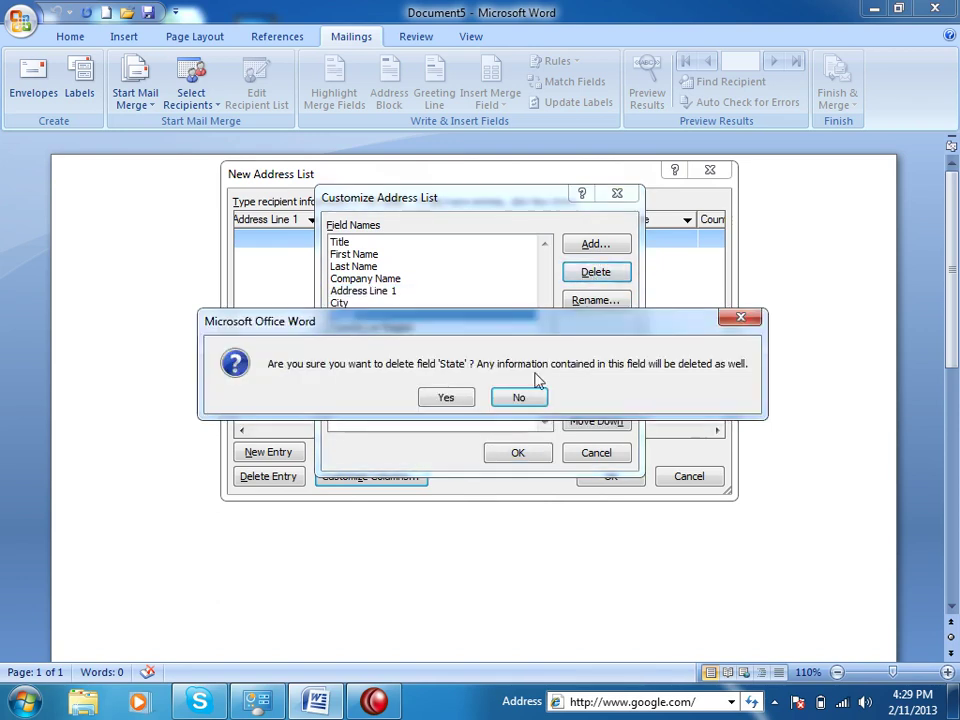
{"action": "left_click", "coordinate": [448, 396]}
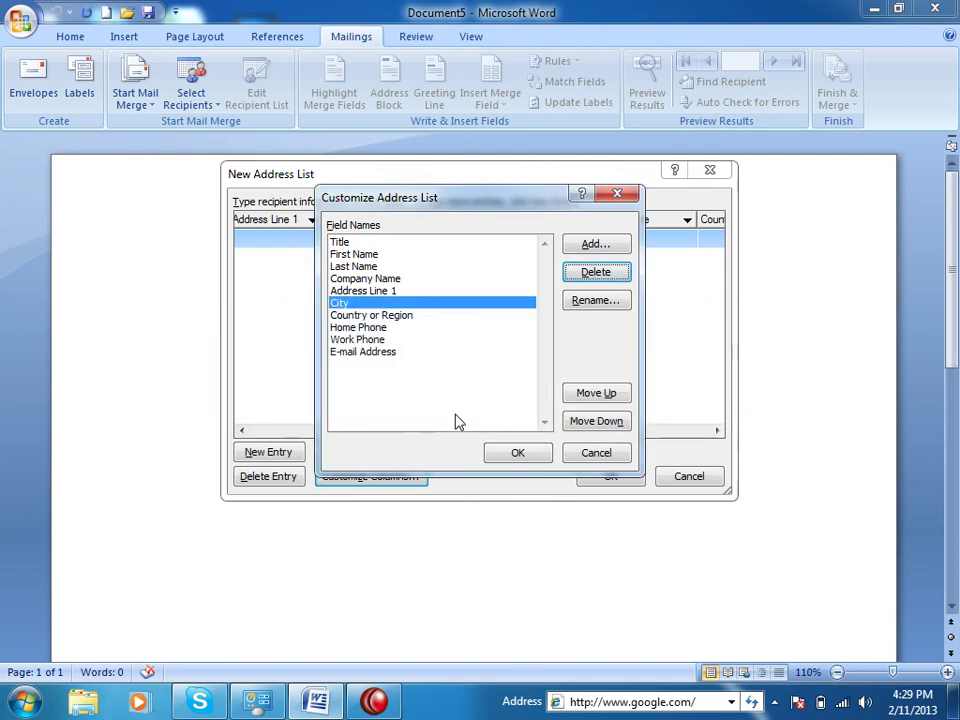
{"action": "left_click", "coordinate": [381, 316]}
{"action": "left_click", "coordinate": [376, 327]}
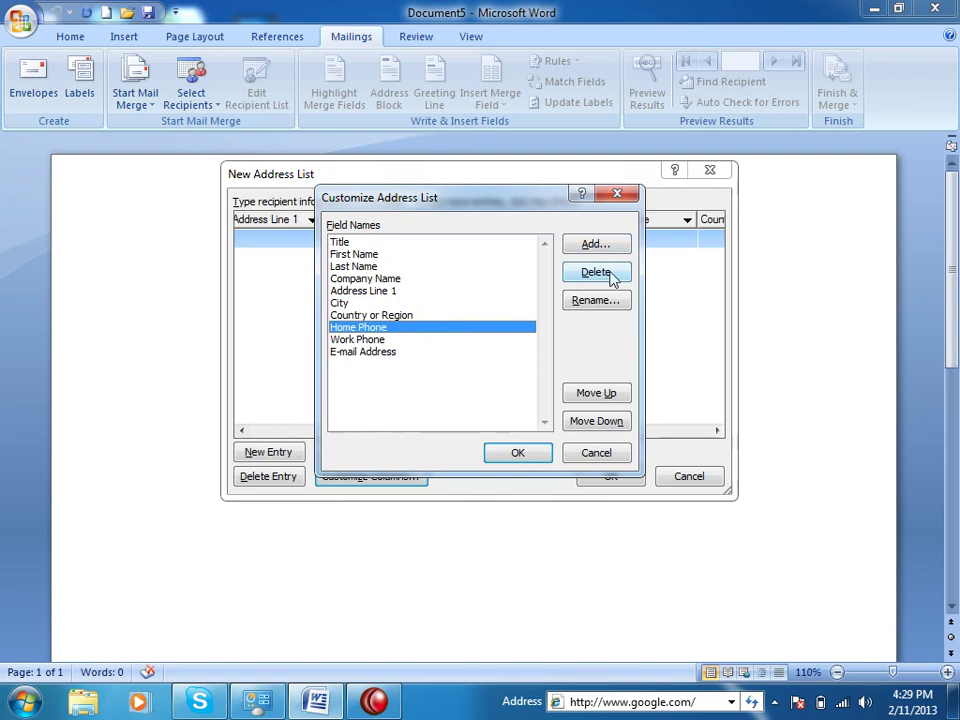
{"action": "left_click", "coordinate": [610, 273]}
{"action": "left_click", "coordinate": [468, 399]}
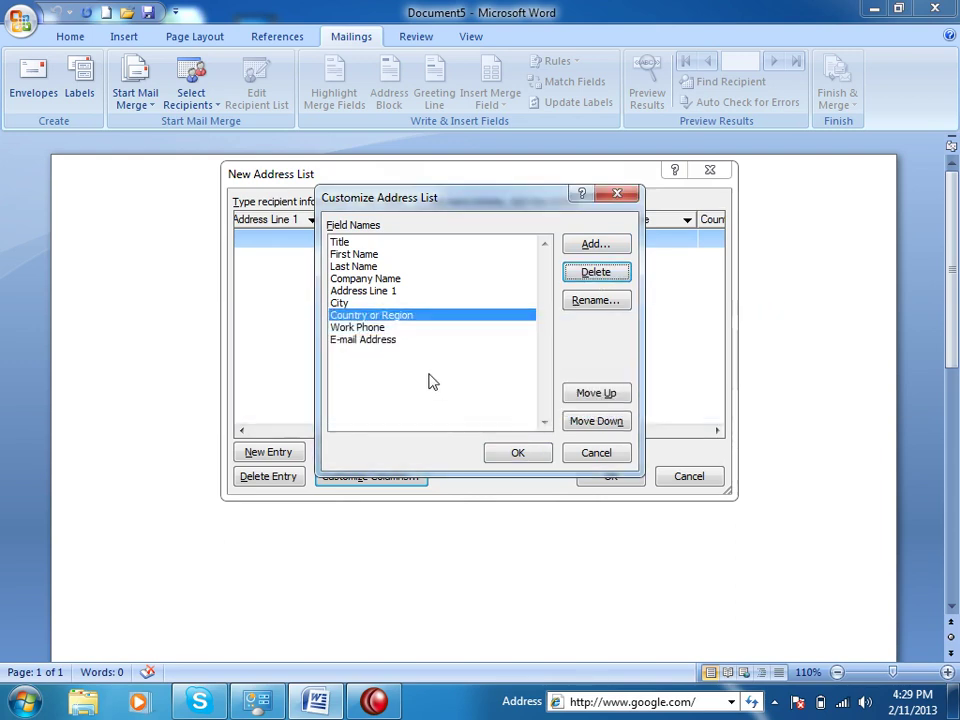
{"action": "left_click", "coordinate": [594, 273]}
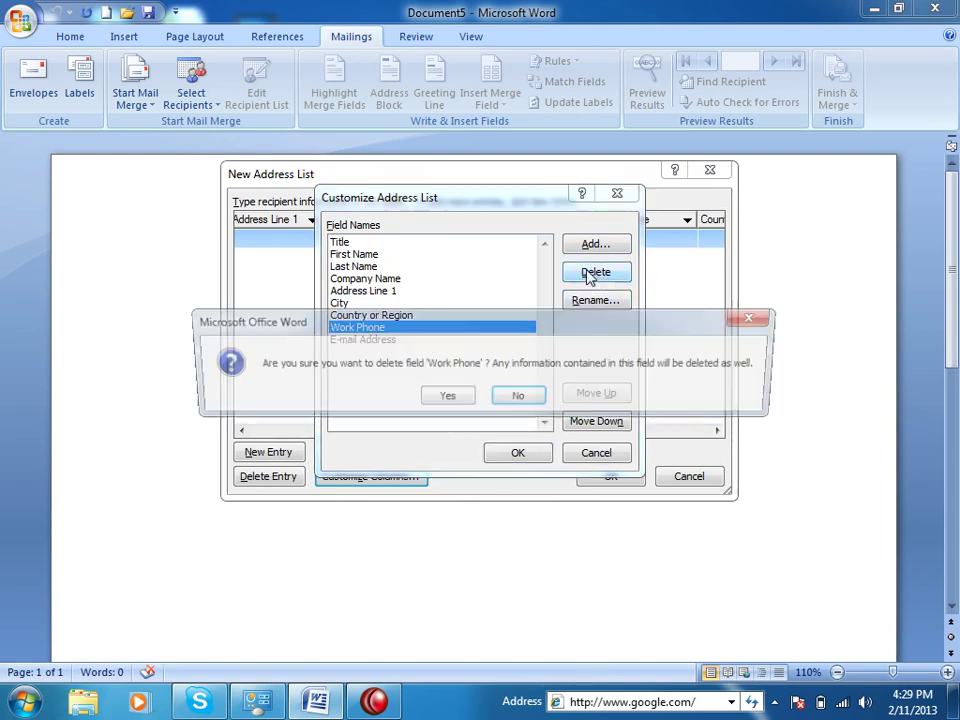
{"action": "left_click", "coordinate": [532, 397]}
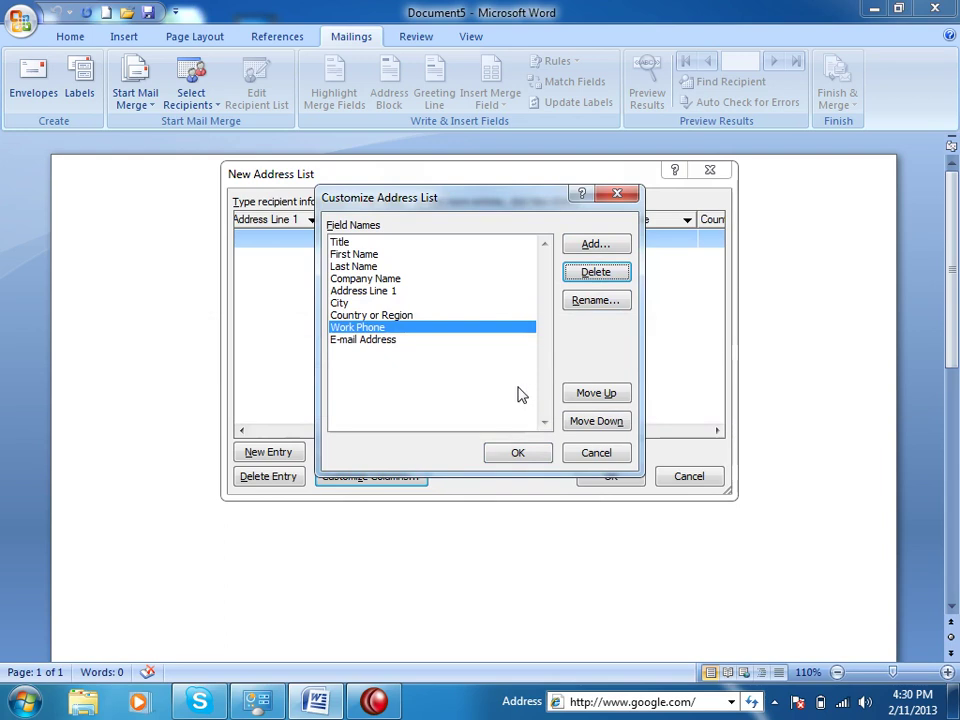
Rename the Work Phone field to CellPhone
{"action": "left_click", "coordinate": [597, 301]}
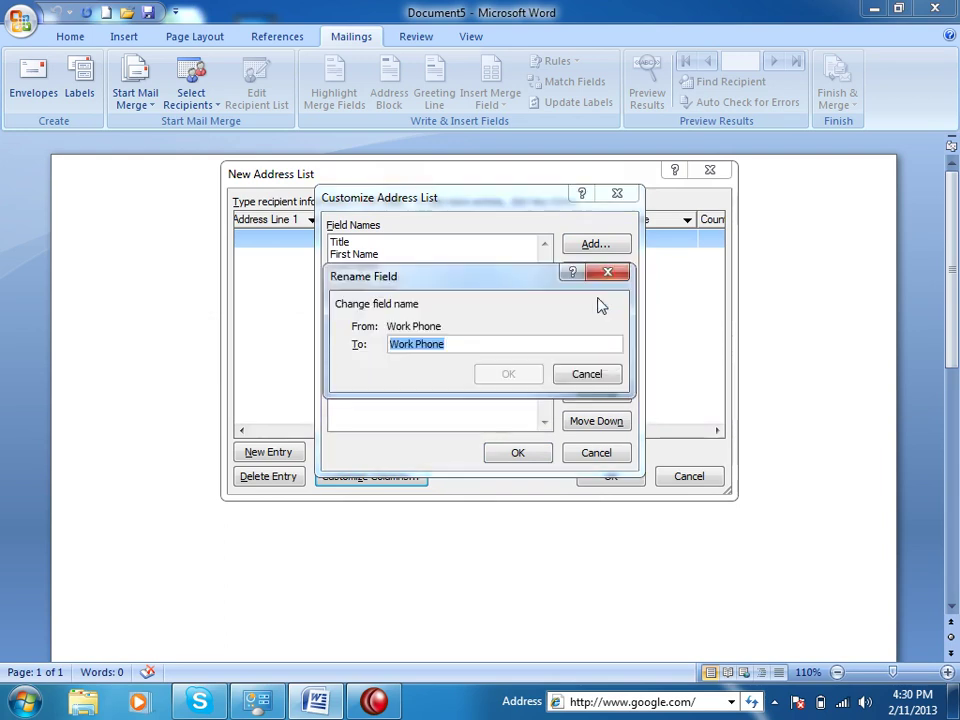
{"action": "type", "text": "Mobile Nu"}
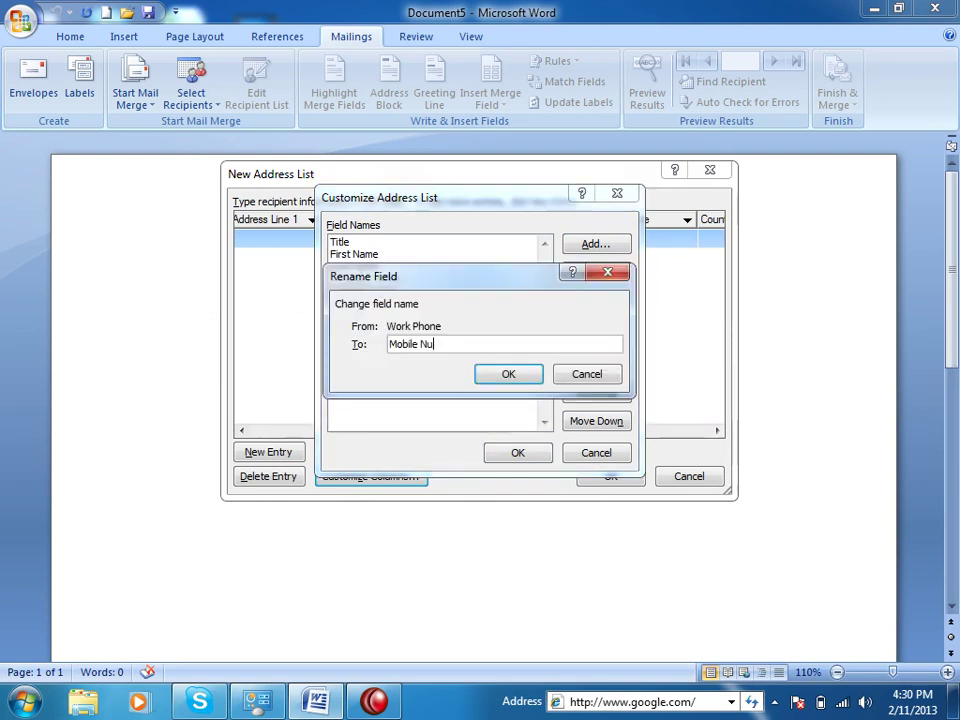
{"action": "key", "text": "BackSpace"}
{"action": "key", "text": "BackSpace"}
{"action": "type", "text": "Cel"}
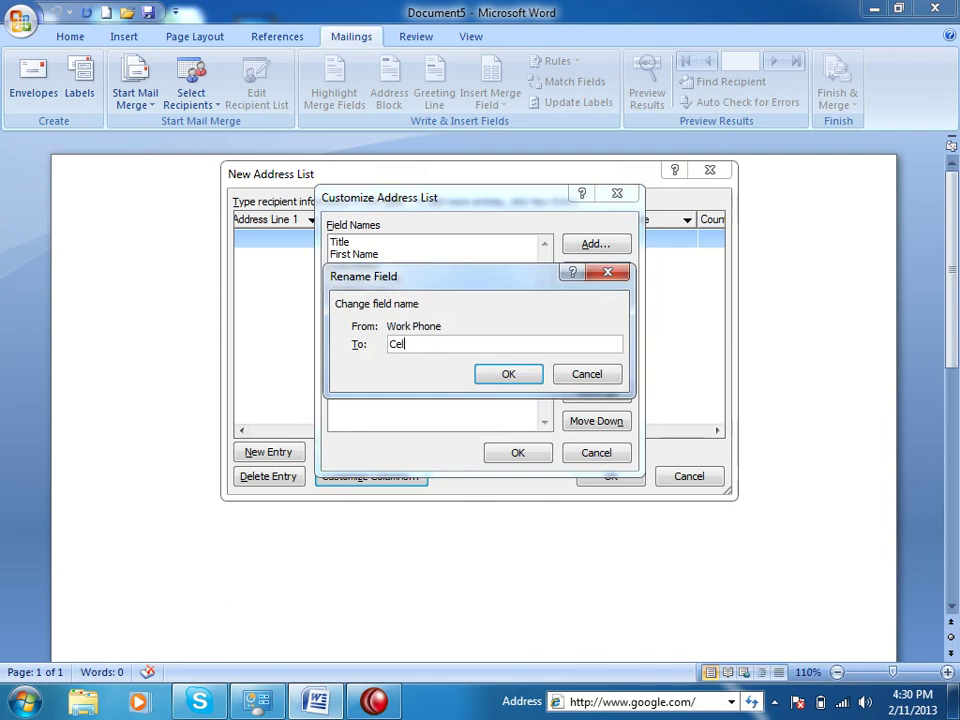
{"action": "type", "text": "lPhone"}
{"action": "left_click", "coordinate": [489, 374]}
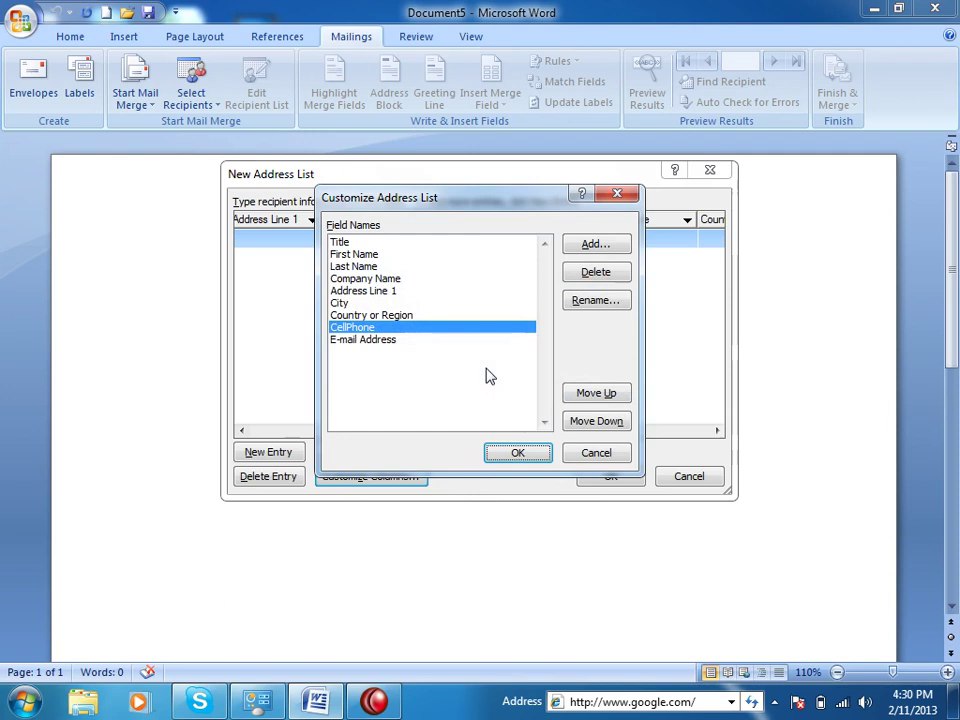
Move the Title field to third place, just after Last Name
{"action": "left_click", "coordinate": [345, 243]}
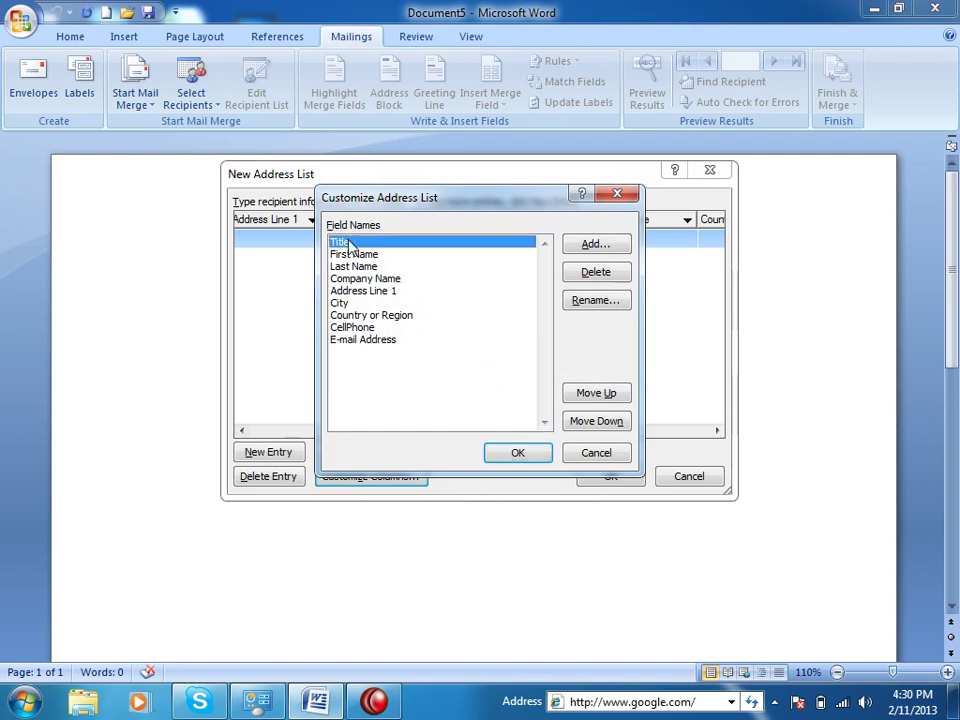
{"action": "left_click", "coordinate": [605, 421]}
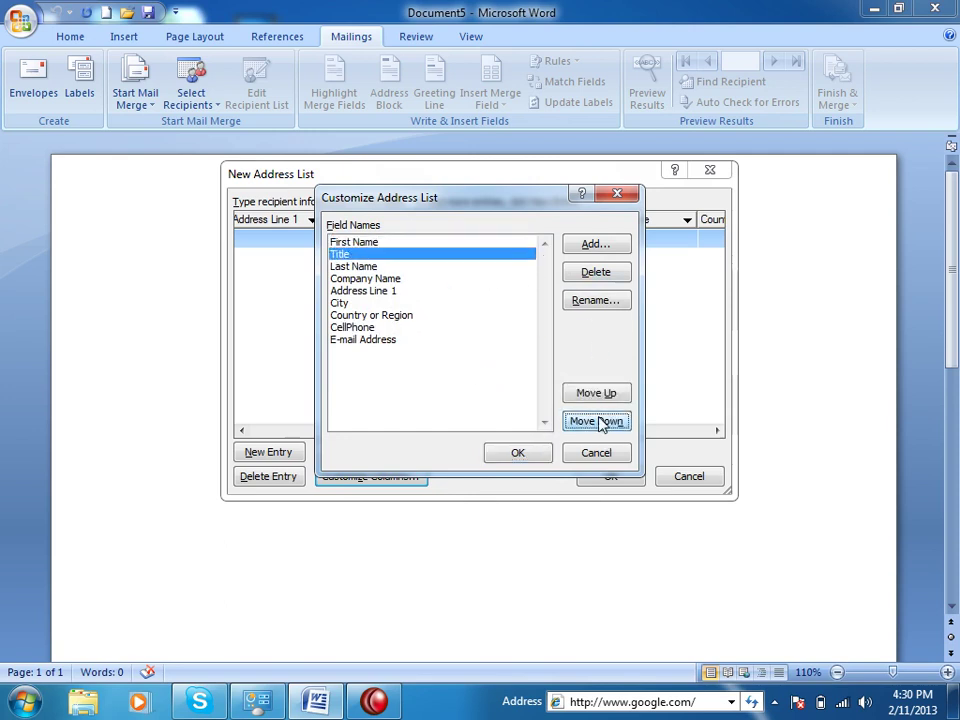
{"action": "left_click", "coordinate": [602, 422]}
{"action": "left_click", "coordinate": [600, 422]}
{"action": "left_click", "coordinate": [601, 393]}
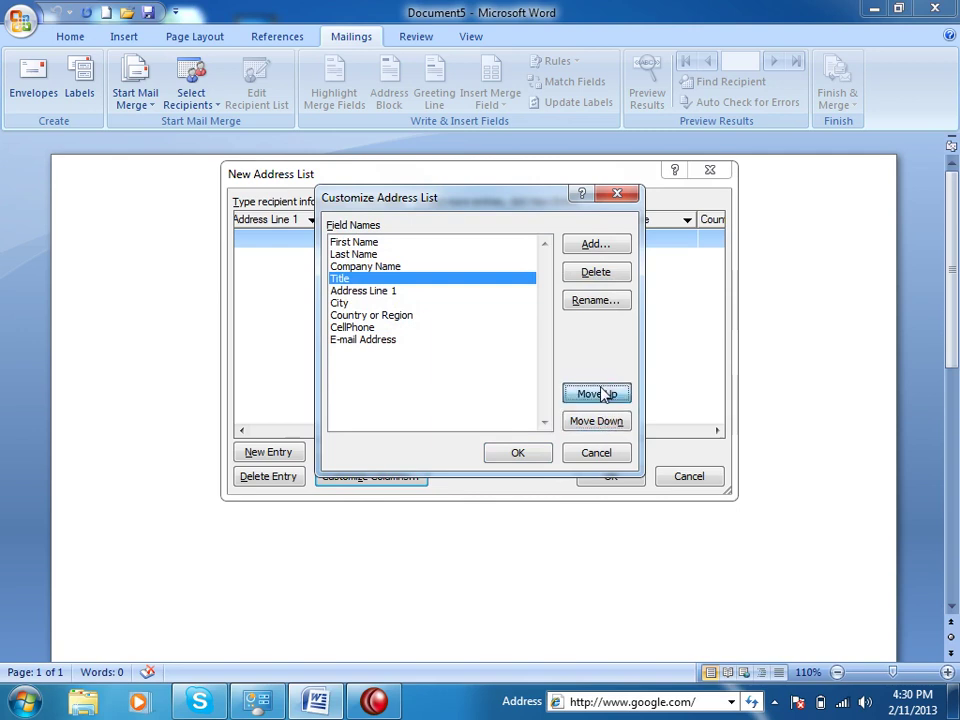
Delete the Address Line 1 field from the list
{"action": "left_click", "coordinate": [385, 292]}
{"action": "left_click", "coordinate": [343, 303]}
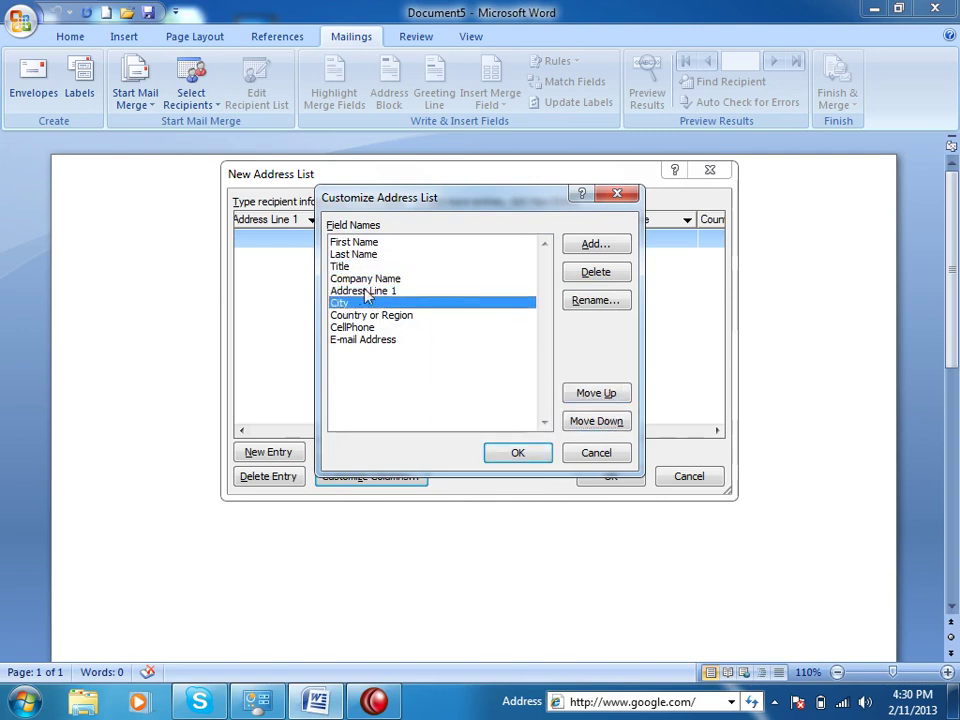
{"action": "left_click", "coordinate": [375, 291]}
{"action": "left_click", "coordinate": [593, 272]}
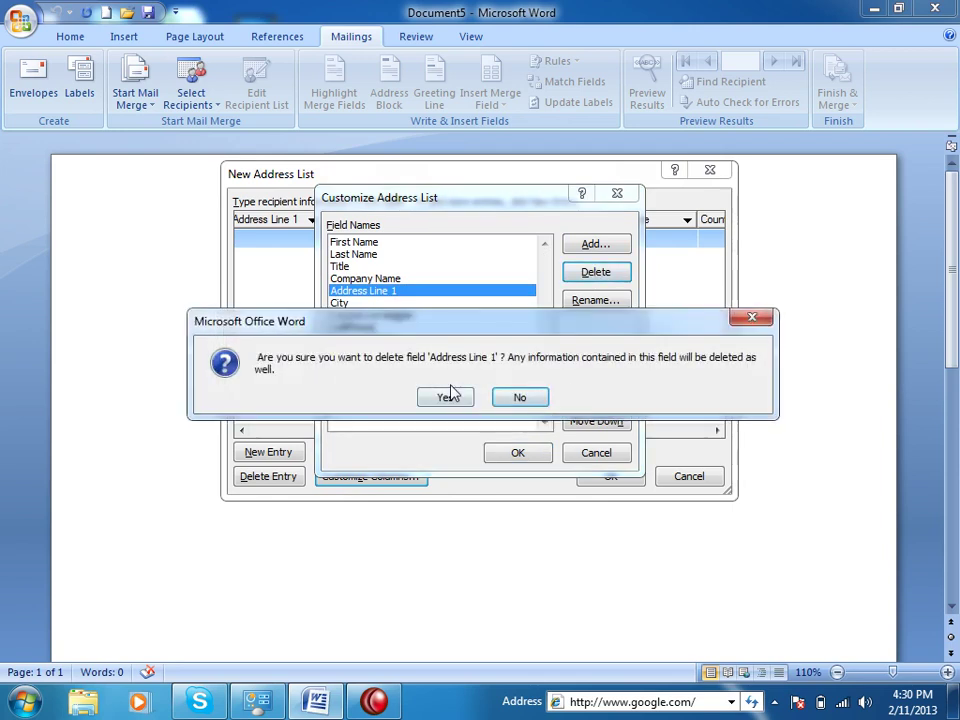
{"action": "left_click", "coordinate": [449, 396]}
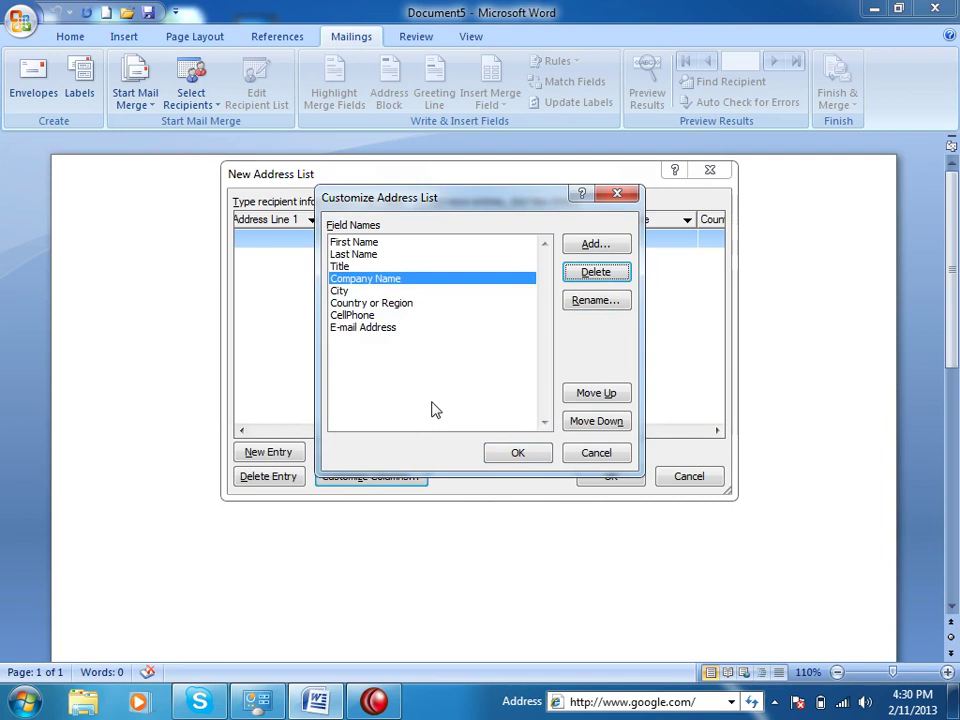
Add a Salary field, try moving it up and down, then delete it again
{"action": "left_click", "coordinate": [597, 247]}
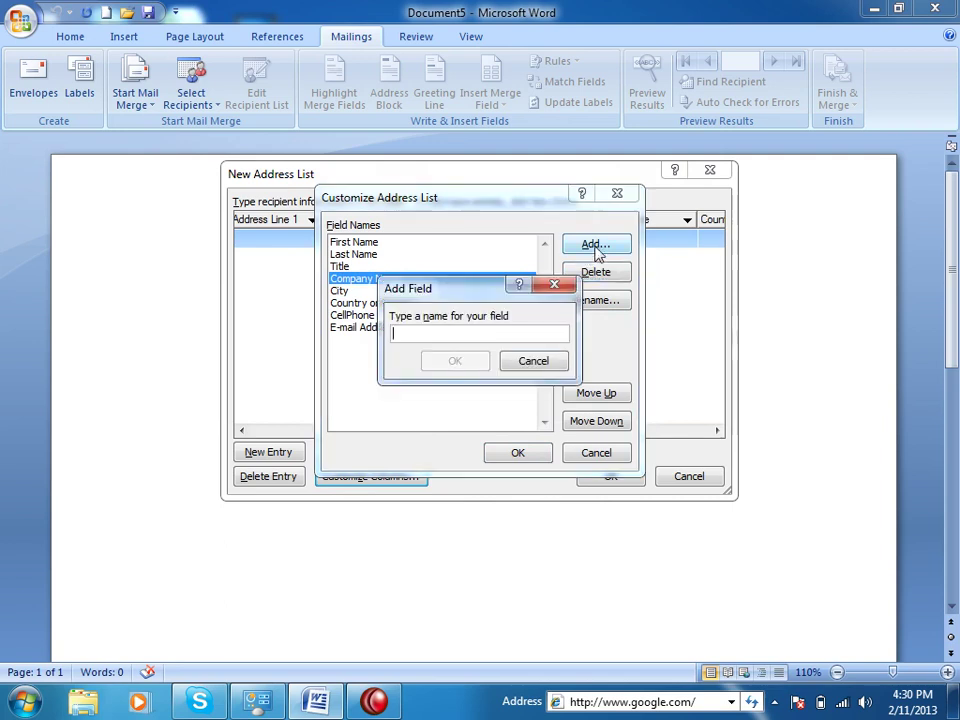
{"action": "type", "text": "Salary"}
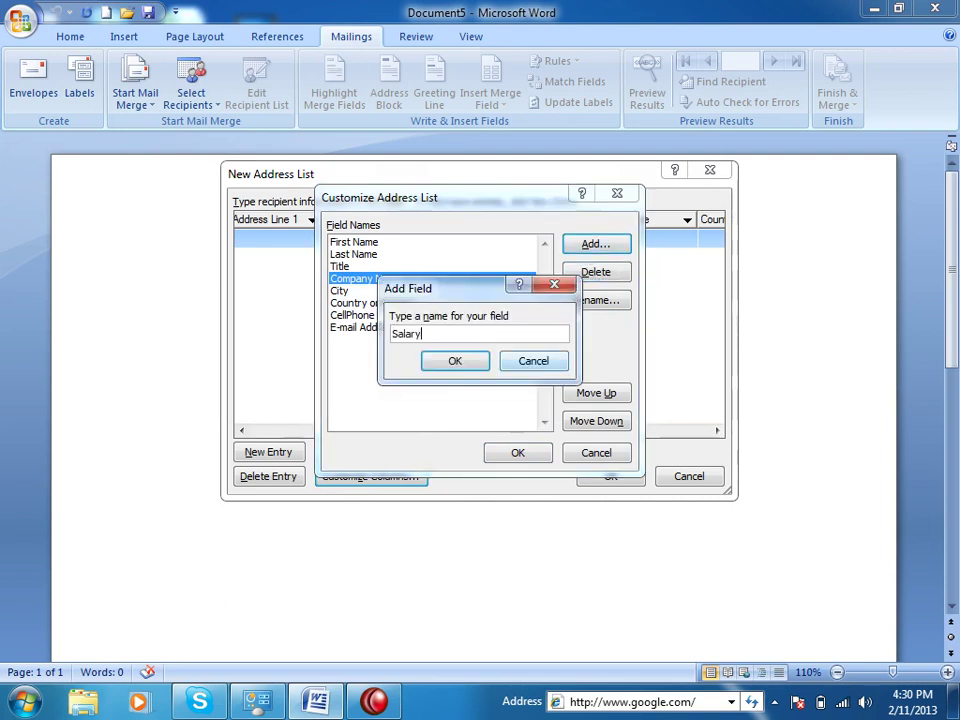
{"action": "left_click", "coordinate": [467, 361]}
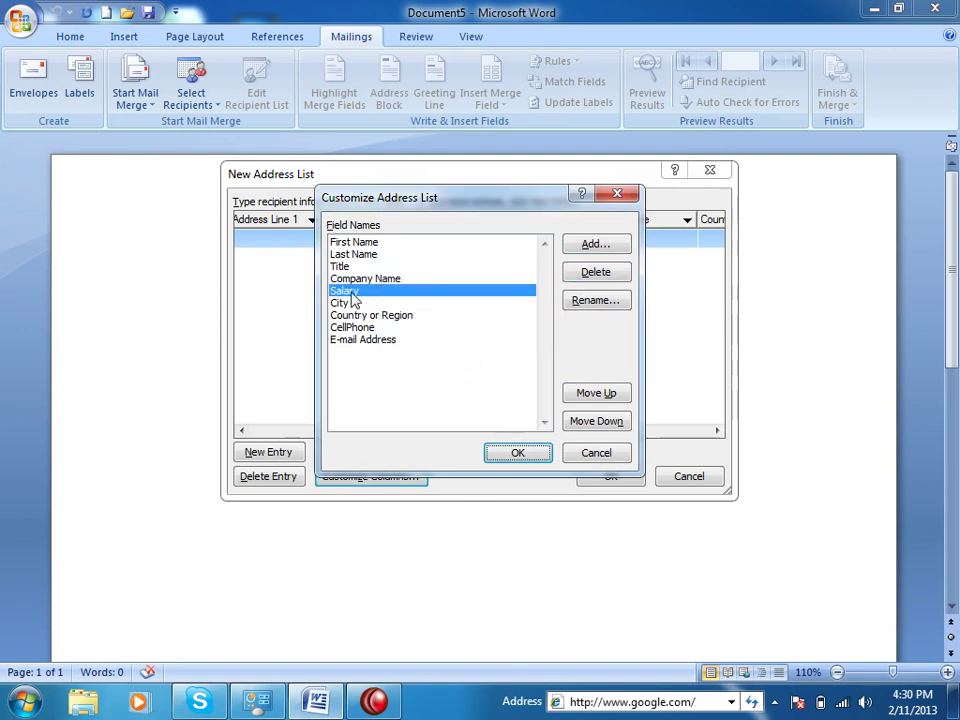
{"action": "left_click", "coordinate": [597, 395]}
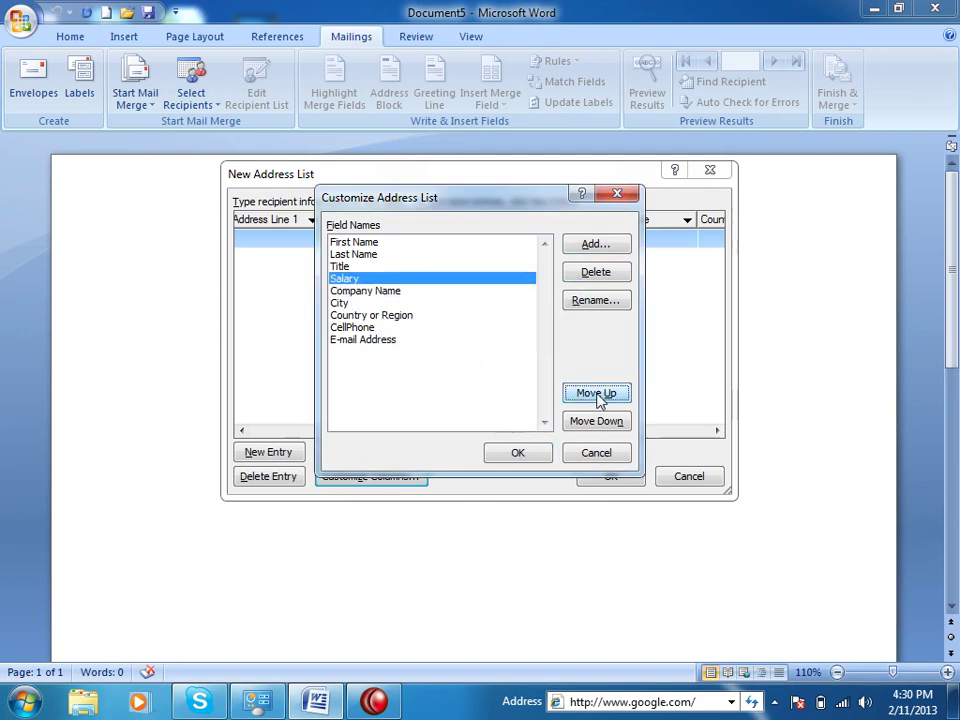
{"action": "left_click", "coordinate": [598, 395]}
{"action": "left_click", "coordinate": [598, 395]}
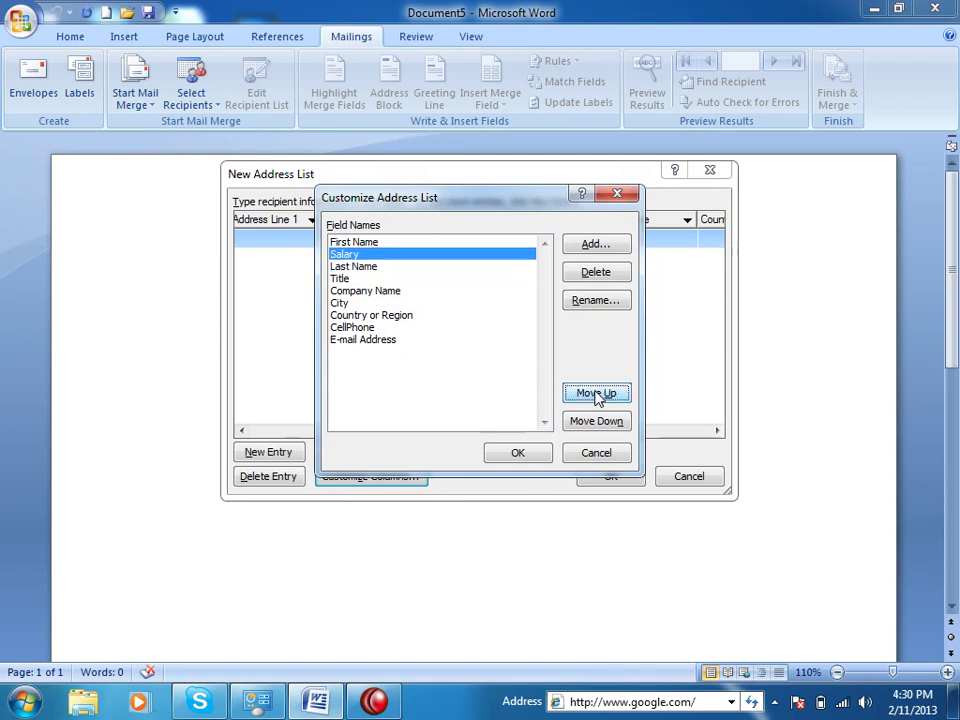
{"action": "left_click", "coordinate": [596, 421]}
{"action": "left_click", "coordinate": [596, 421]}
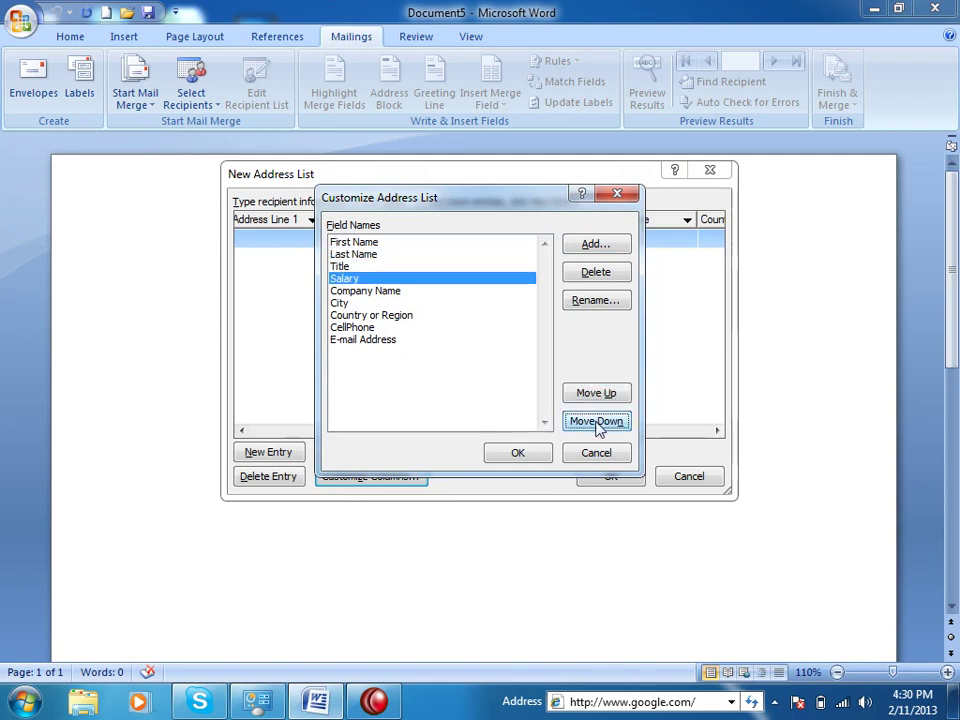
{"action": "left_click", "coordinate": [598, 272]}
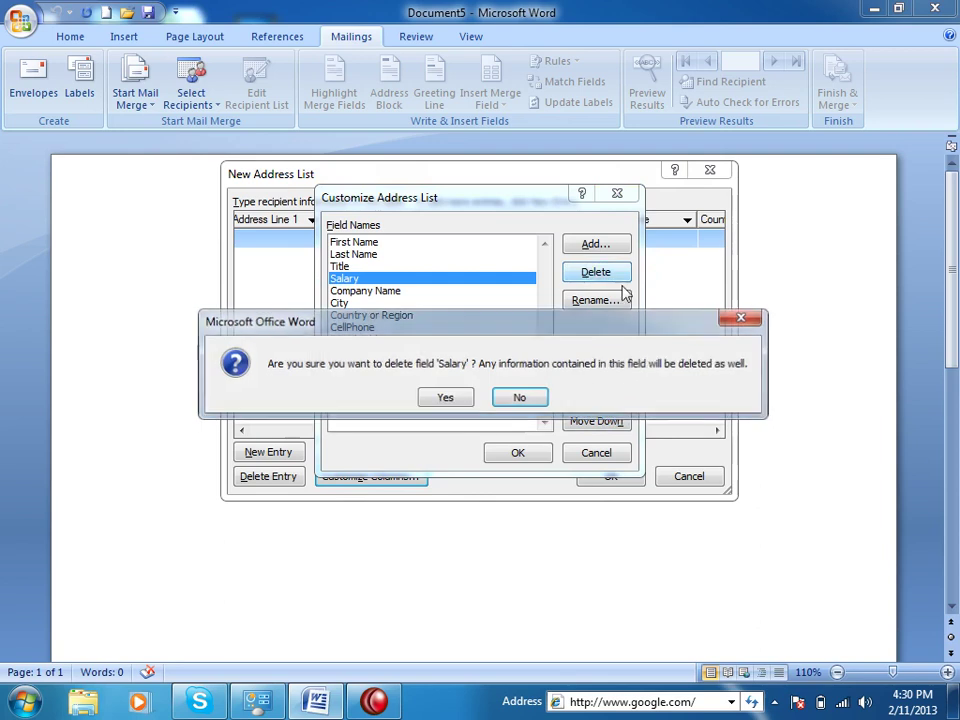
{"action": "left_click", "coordinate": [455, 398]}
Apply the customized columns and enter the first recipient's name, title Lecturer and company Kabul Center
{"action": "left_click", "coordinate": [500, 452]}
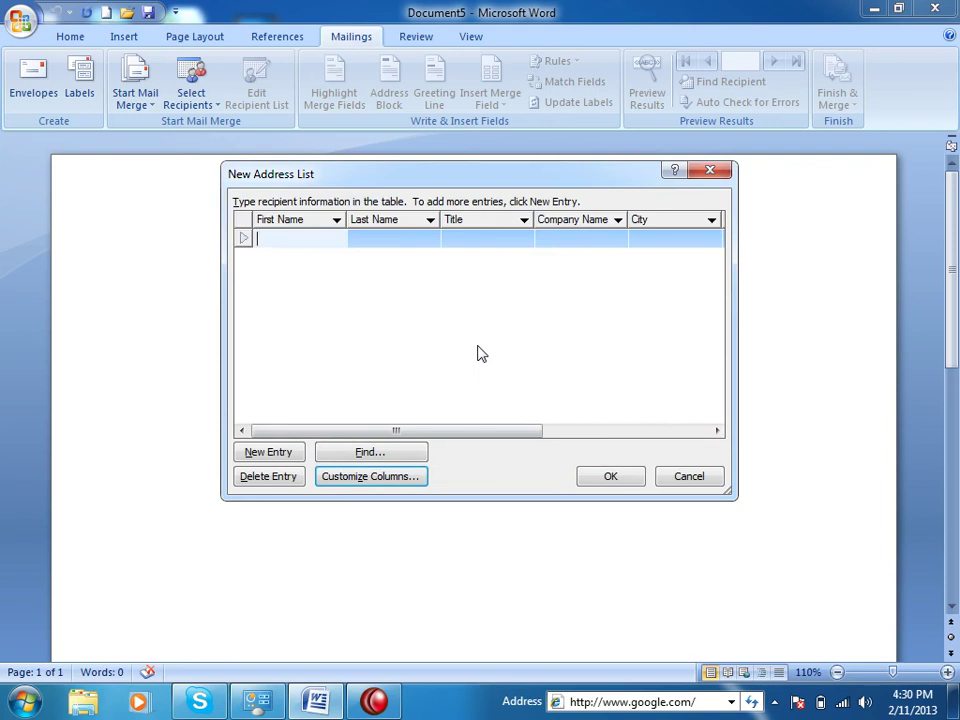
{"action": "key", "text": "Tab"}
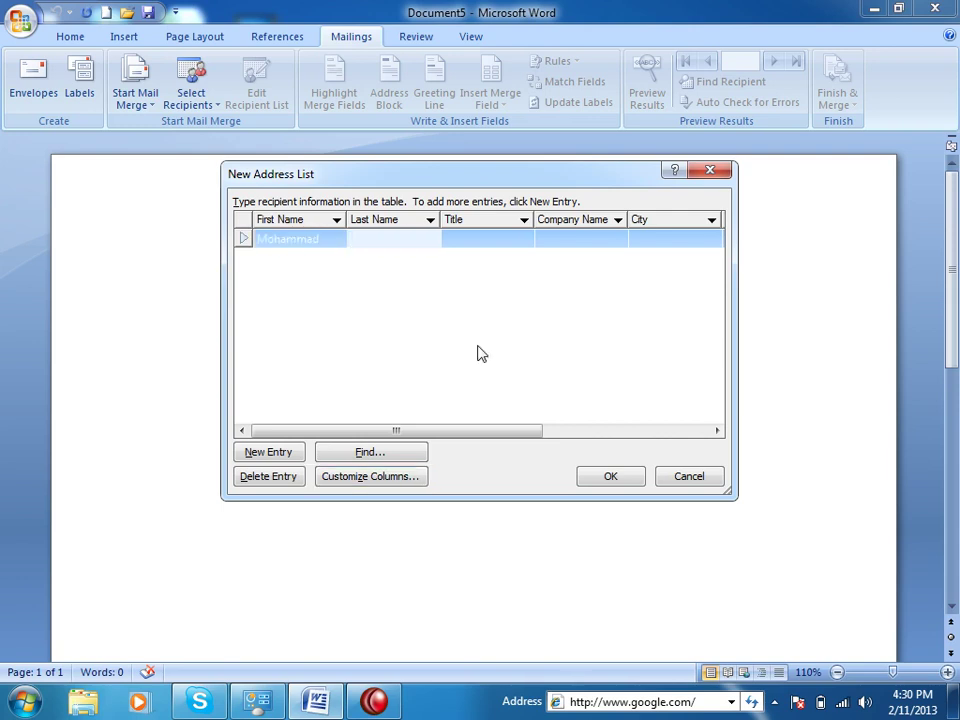
{"action": "key", "text": "Tab"}
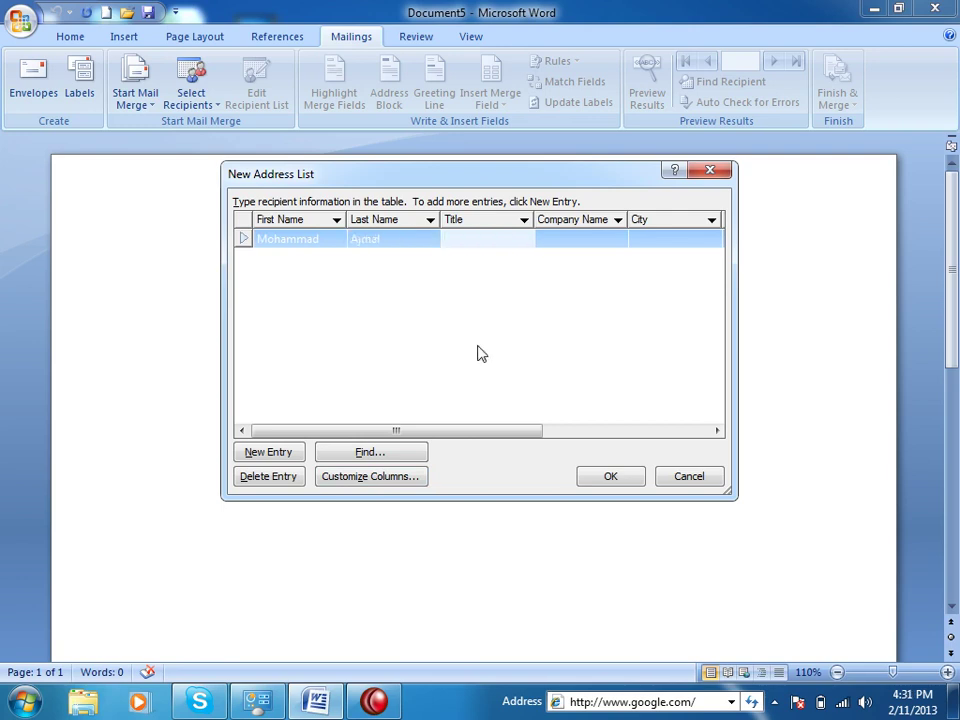
{"action": "type", "text": "Lecturer"}
{"action": "key", "text": "Tab"}
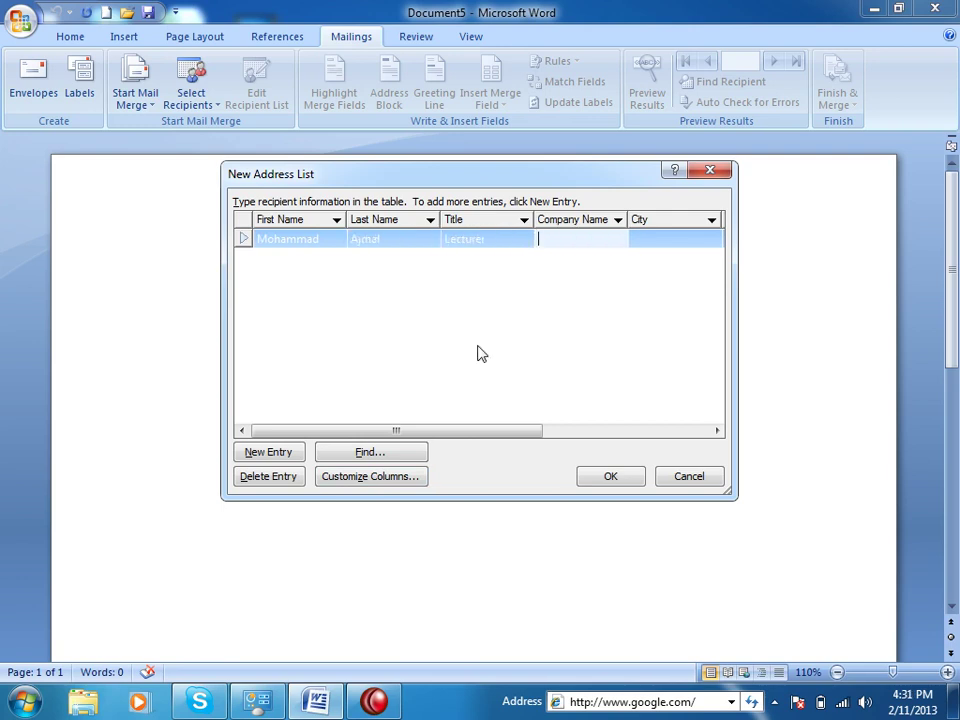
{"action": "type", "text": "Kabul Center"}
Fill in city Jalalabad, country Afghanistan, and the recipient's cell phone number and e-mail address
{"action": "key", "text": "Tab"}
{"action": "type", "text": "Jala"}
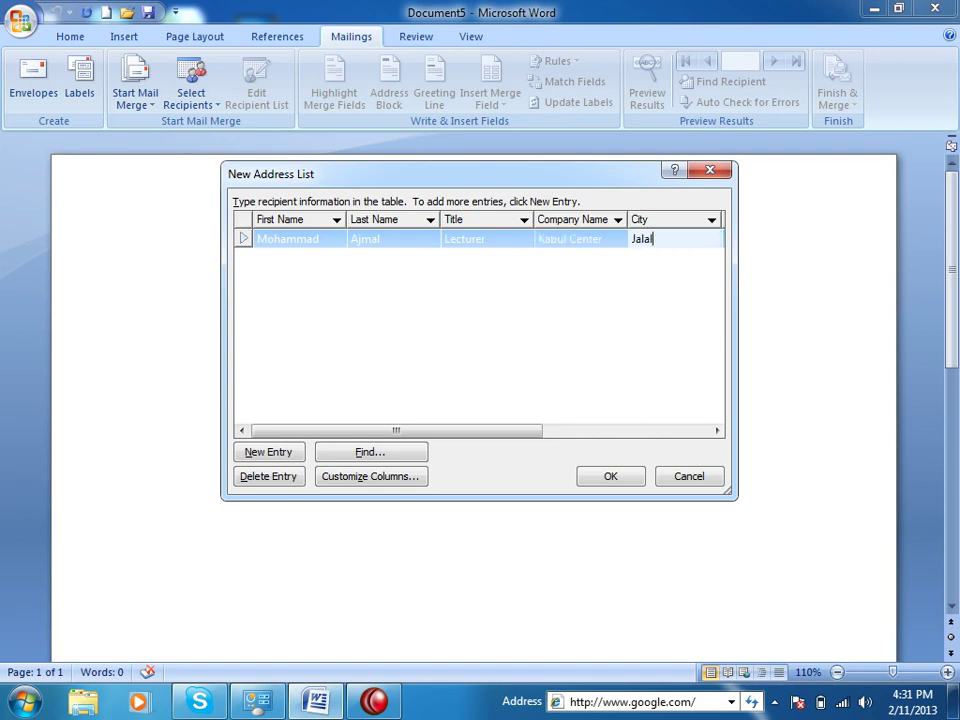
{"action": "type", "text": "labad"}
{"action": "key", "text": "Tab"}
{"action": "type", "text": "Afghanistan"}
{"action": "key", "text": "Tab"}
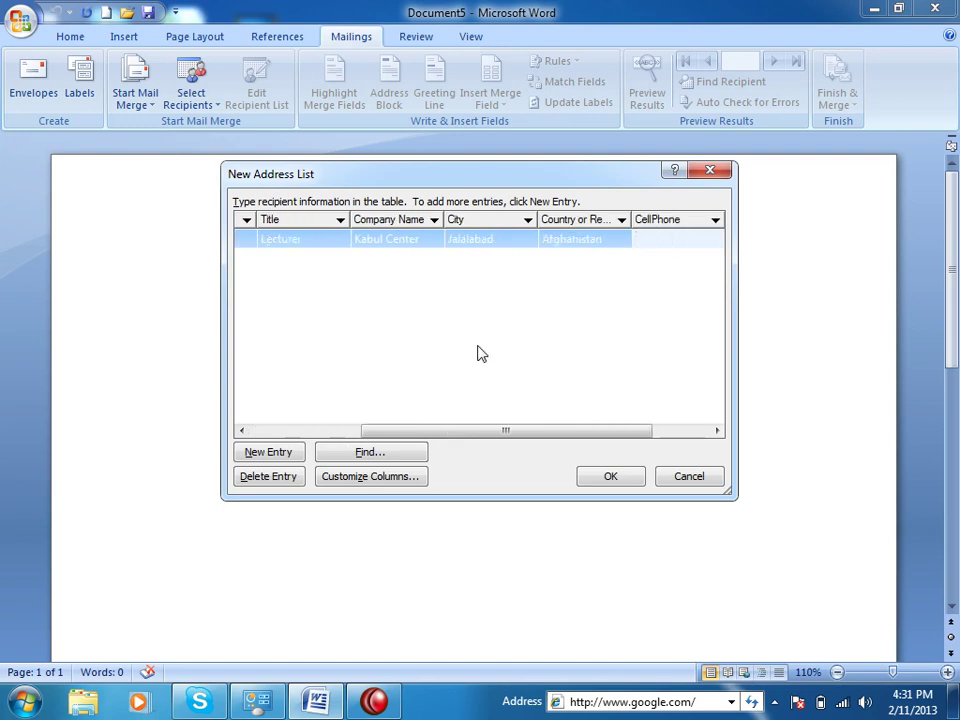
{"action": "key", "text": "Tab"}
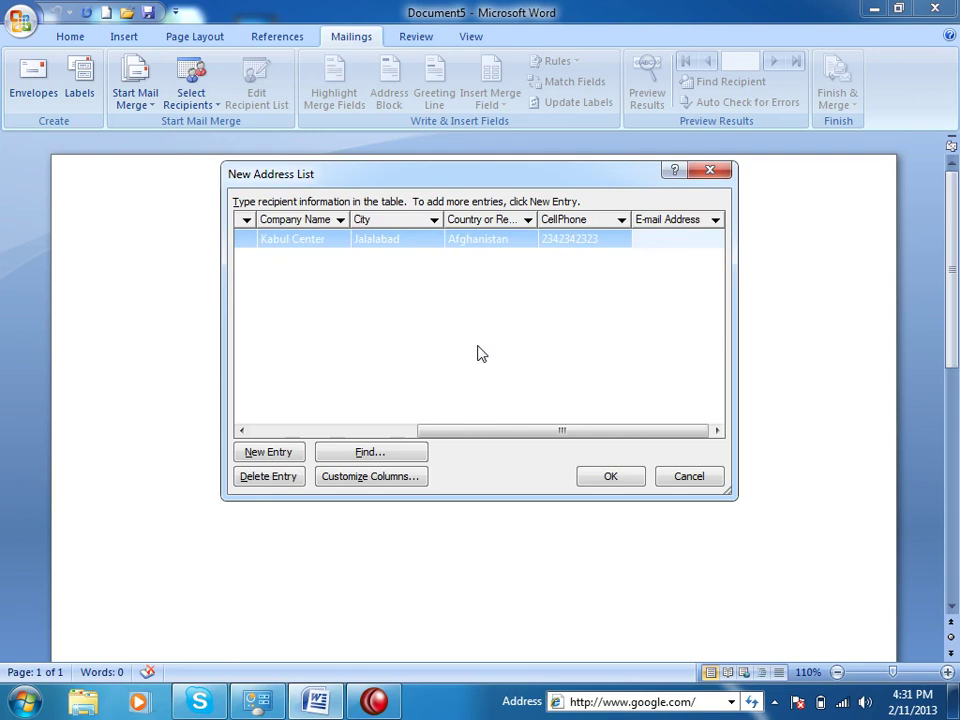
{"action": "type", "text": "@yahoo.com"}
Add a new entry with the second recipient's first and last name and title Doctor
{"action": "left_click", "coordinate": [271, 455]}
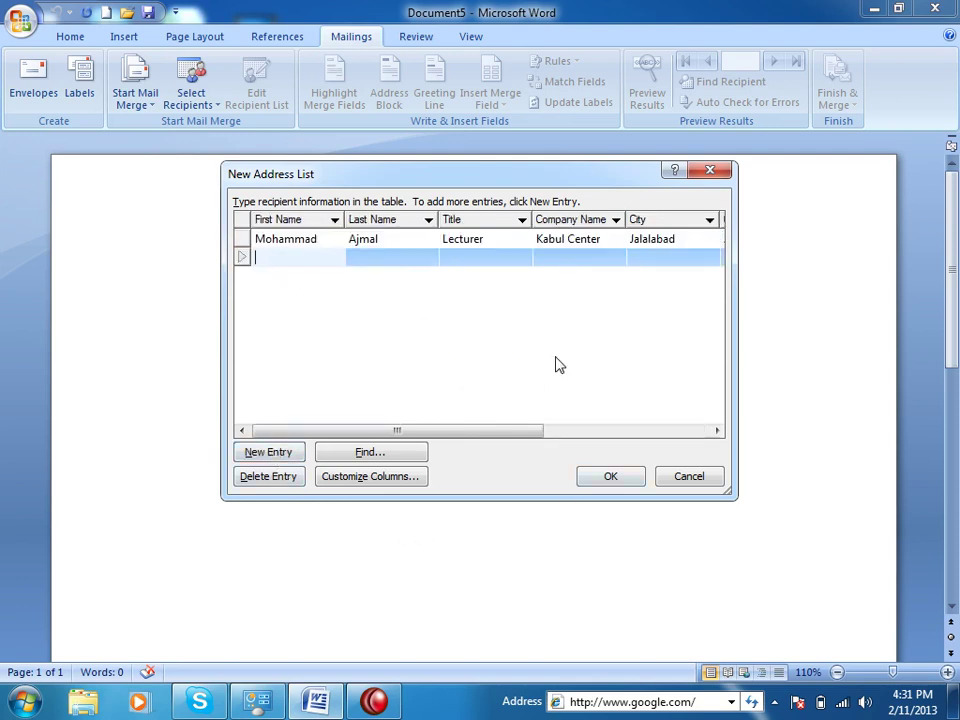
{"action": "key", "text": "Tab"}
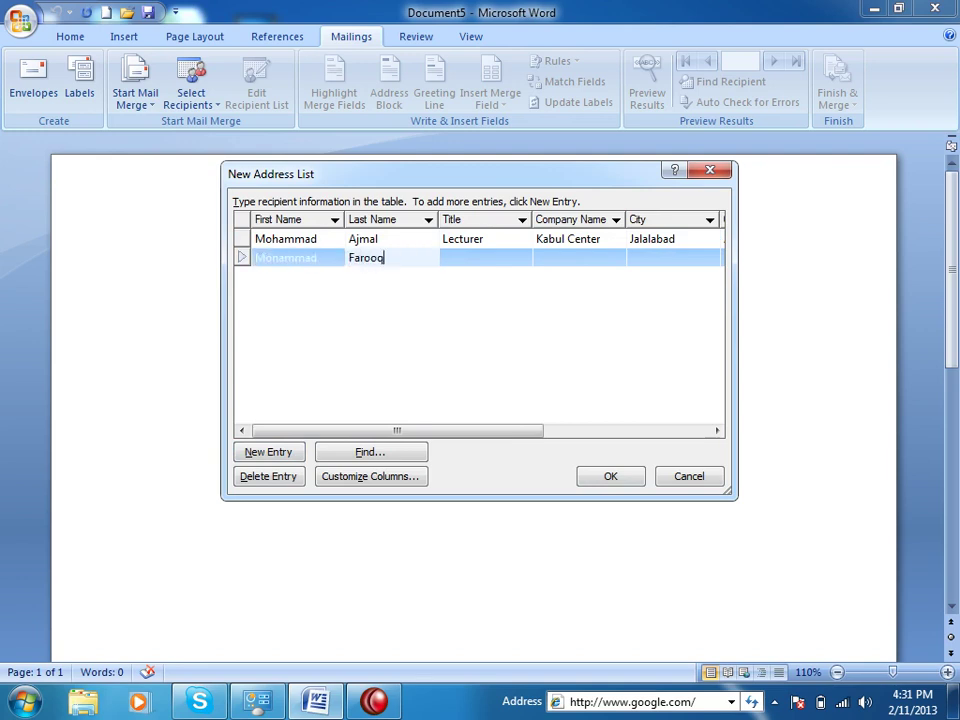
{"action": "key", "text": "Tab"}
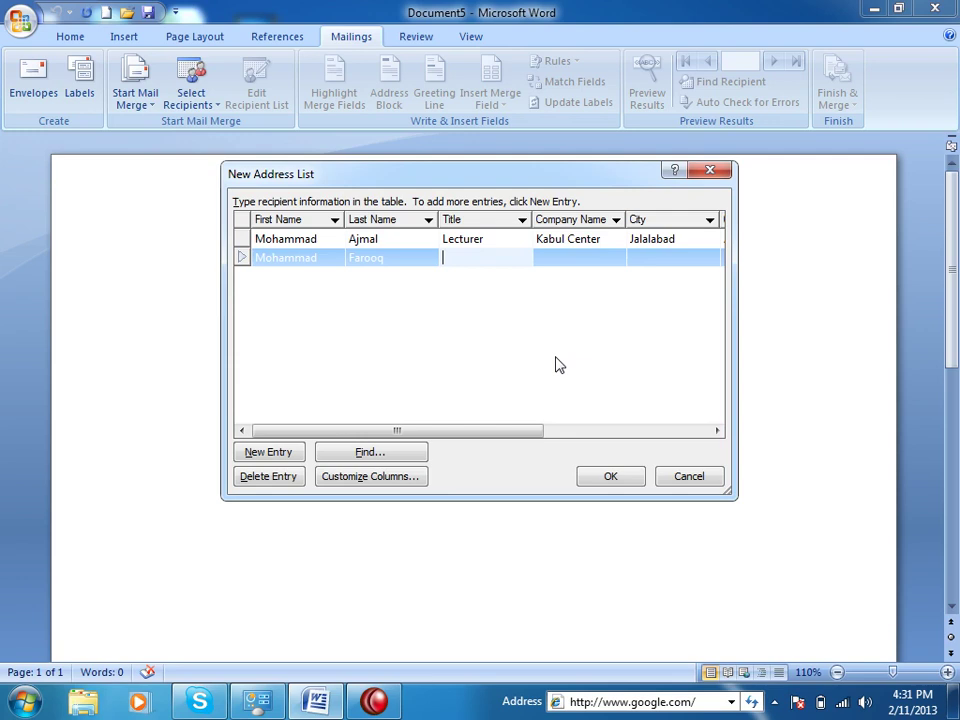
{"action": "type", "text": "Doctor"}
{"action": "key", "text": "Tab"}
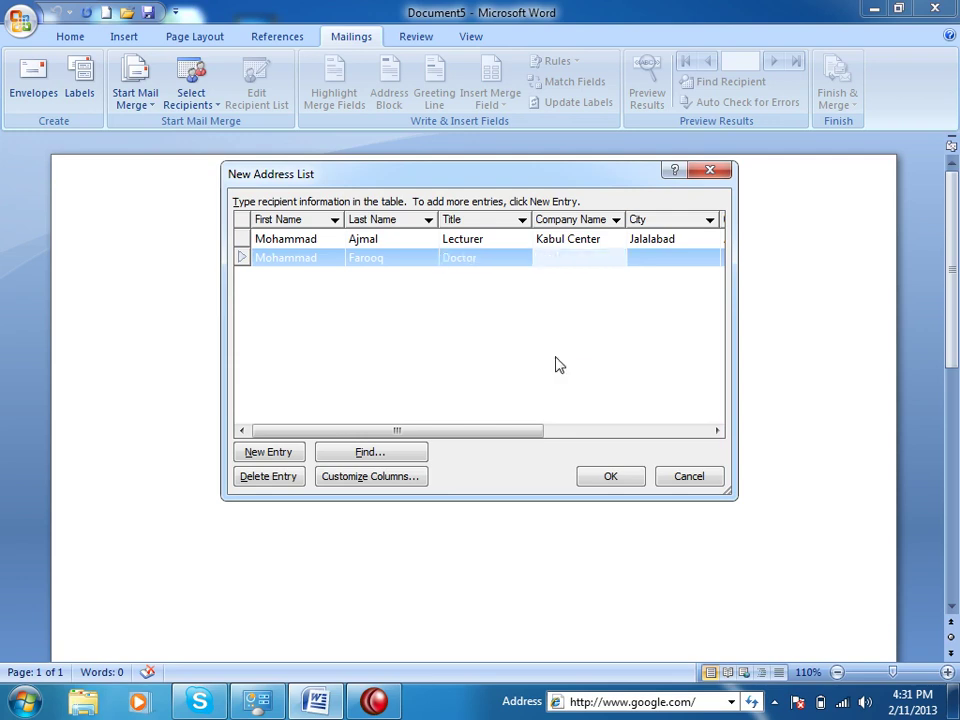
Enter company General Hospital, city Jalalabad and country Afghanistan for the second recipient
{"action": "type", "text": "Hospital"}
{"action": "key", "text": "BackSpace"}
{"action": "key", "text": "BackSpace"}
{"action": "key", "text": "BackSpace"}
{"action": "key", "text": "BackSpace"}
{"action": "key", "text": "BackSpace"}
{"action": "key", "text": "BackSpace"}
{"action": "key", "text": "BackSpace"}
{"action": "type", "text": "Gen"}
{"action": "key", "text": "BackSpace"}
{"action": "key", "text": "BackSpace"}
{"action": "key", "text": "BackSpace"}
{"action": "type", "text": "General Hospital"}
{"action": "key", "text": "Tab"}
{"action": "type", "text": "Jalalabad"}
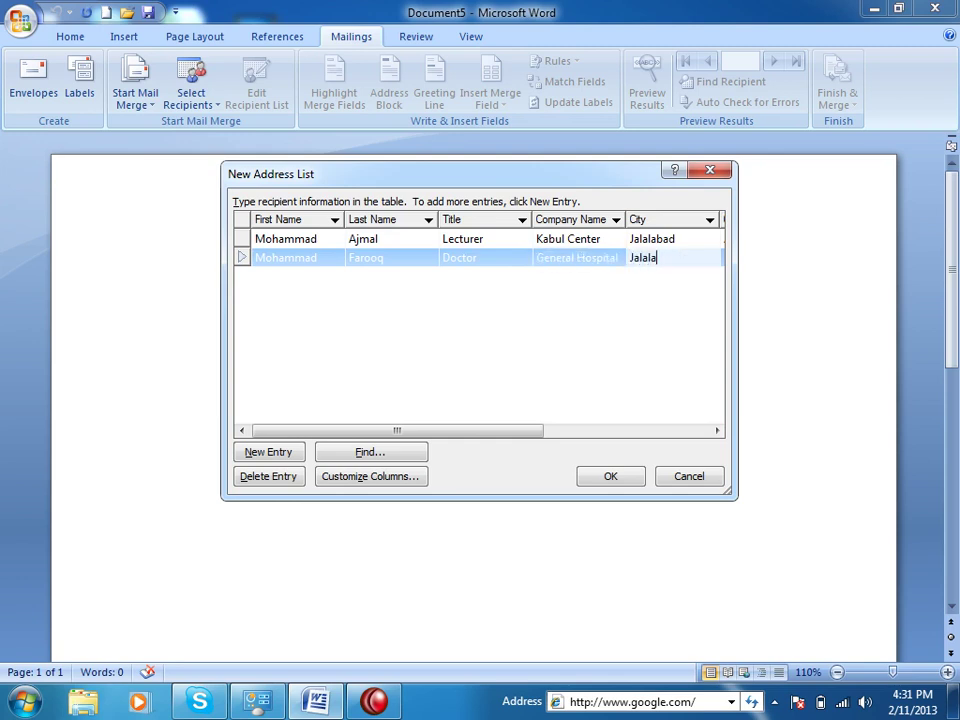
{"action": "key", "text": "Tab"}
{"action": "type", "text": "Afghanistan"}
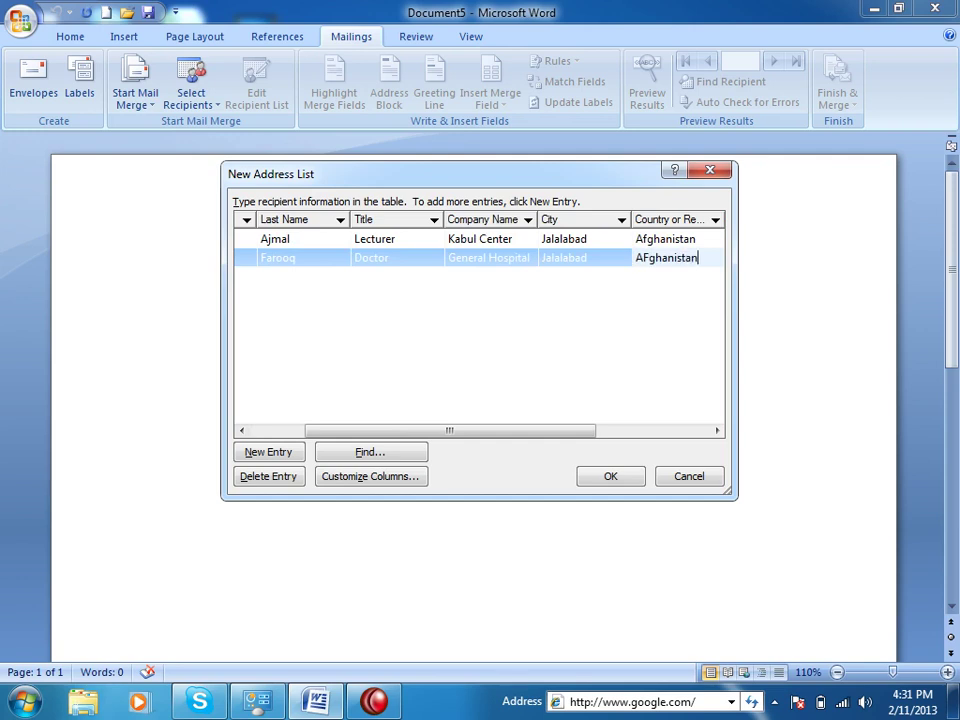